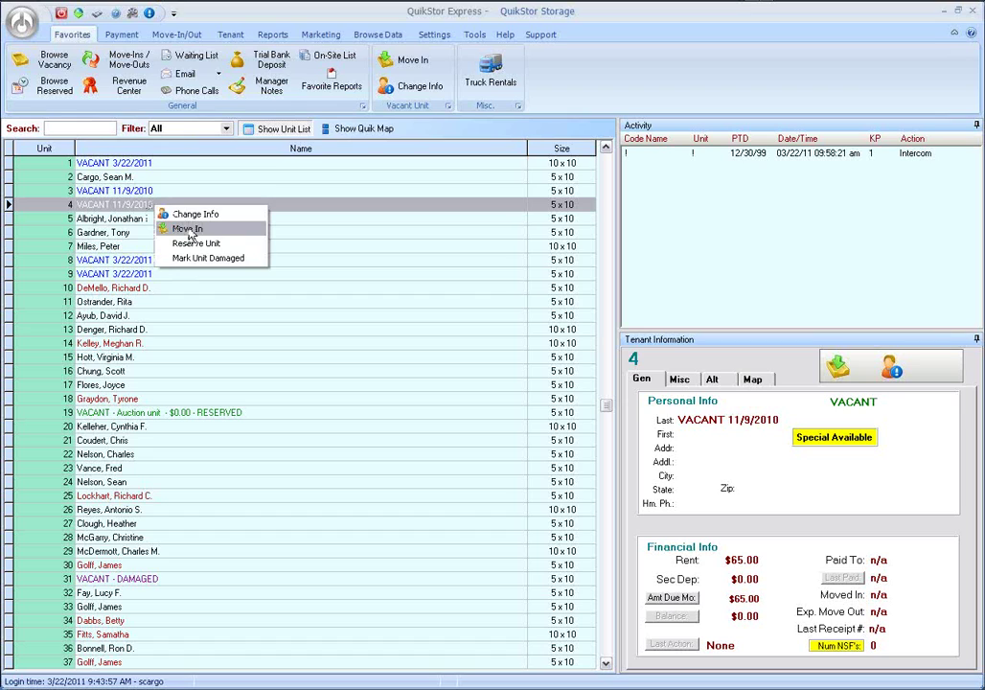
Start a move-in for vacant unit 4, fill in the tenant details by swiping a driver license, and check the Tenant and Misc details
{"action": "left_click", "coordinate": [188, 230]}
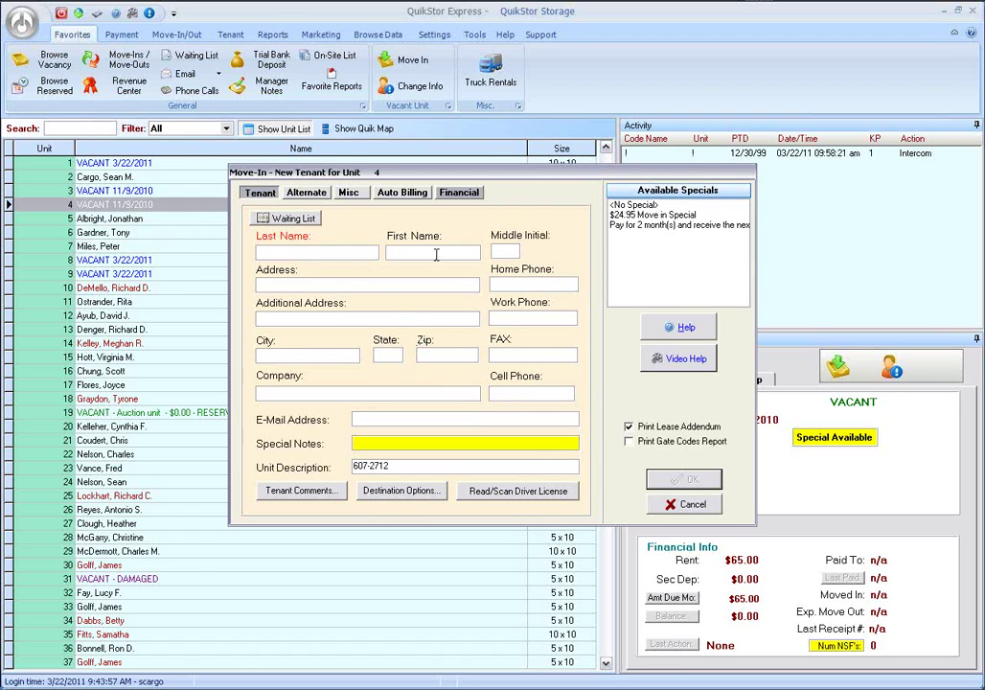
{"action": "left_click", "coordinate": [513, 493]}
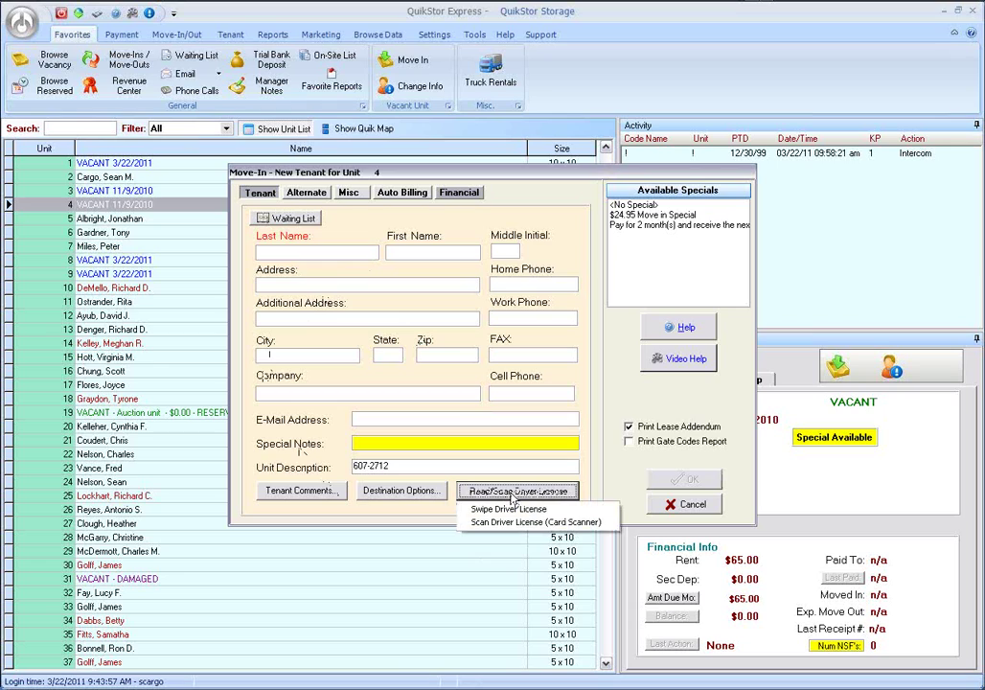
{"action": "left_click", "coordinate": [517, 509]}
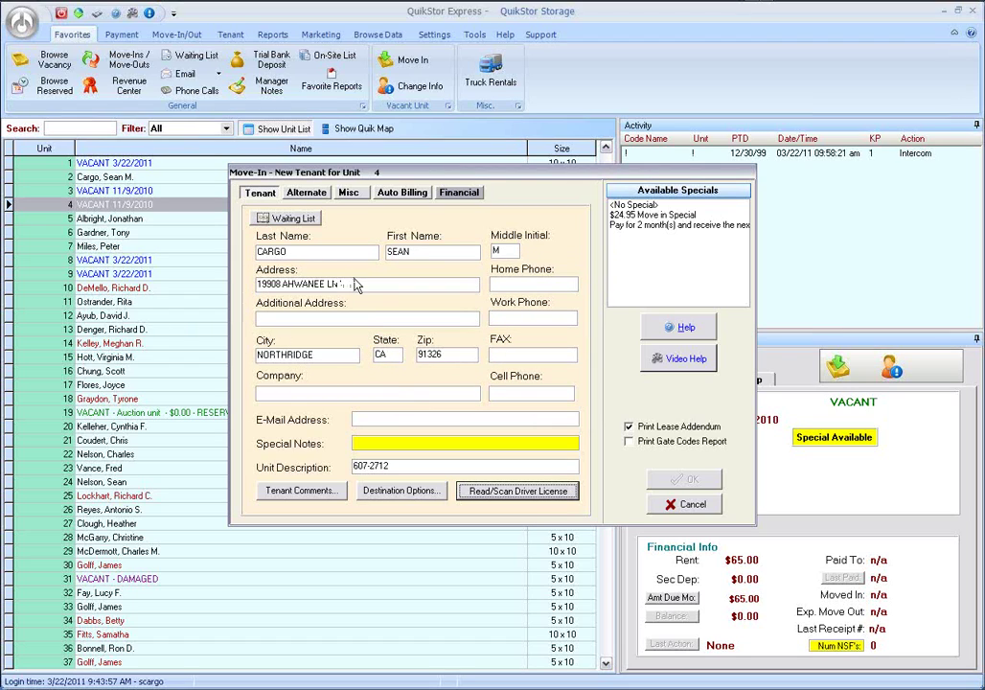
{"action": "left_click", "coordinate": [348, 193]}
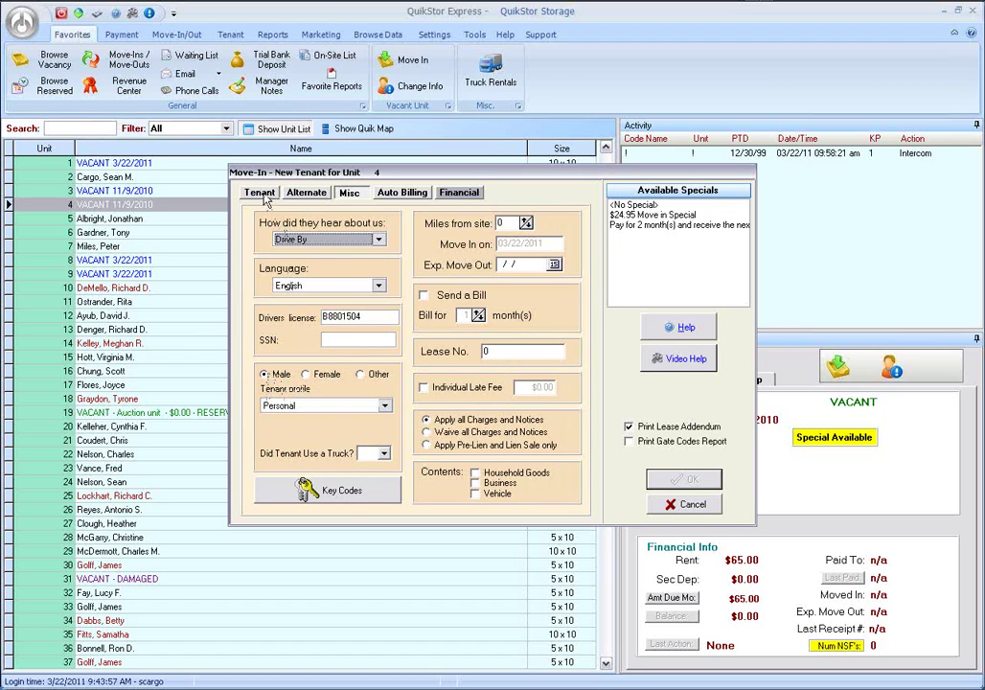
{"action": "key", "text": "ctrl+shift+Tab"}
{"action": "key", "text": "ctrl+shift+Tab"}
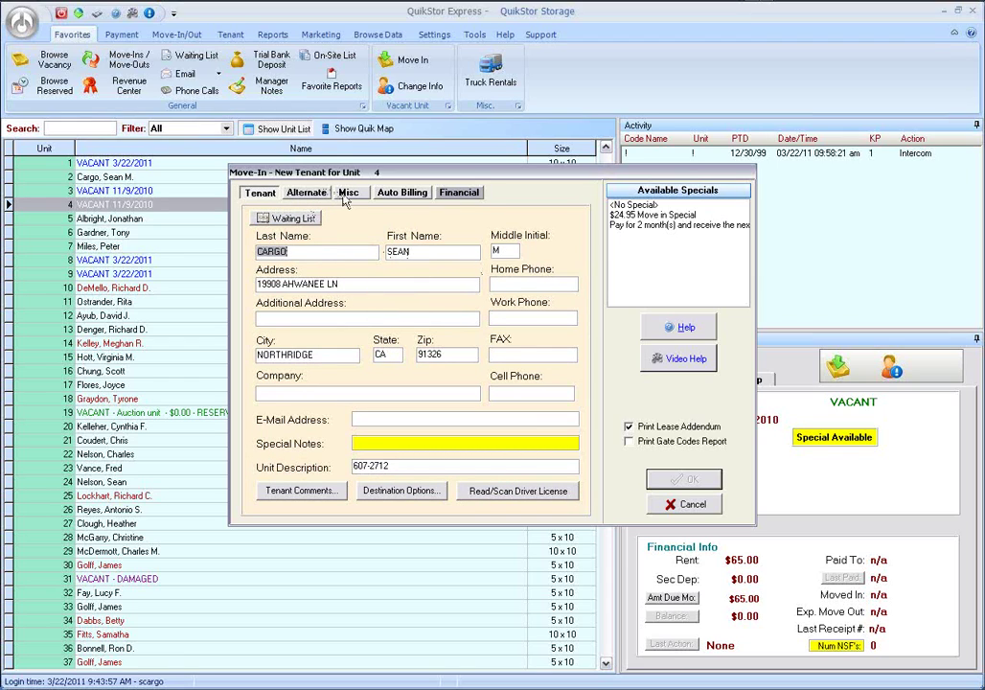
View the financial details of the unit 4 move-in, dismissing the existing-tenant selection, and cancel the move-in
{"action": "left_click", "coordinate": [462, 195]}
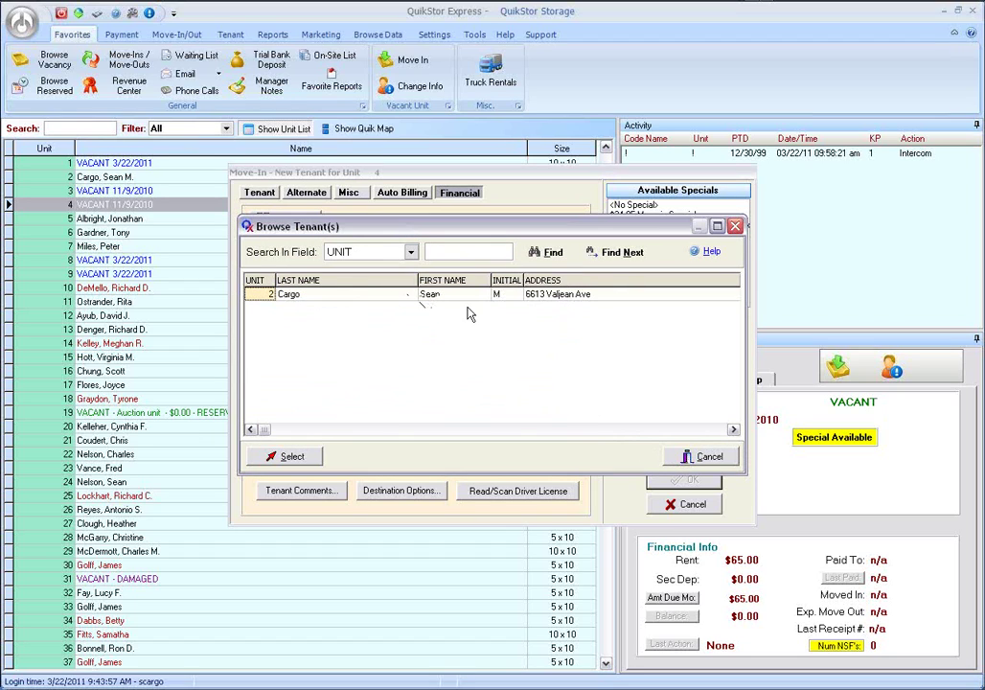
{"action": "left_click", "coordinate": [680, 460]}
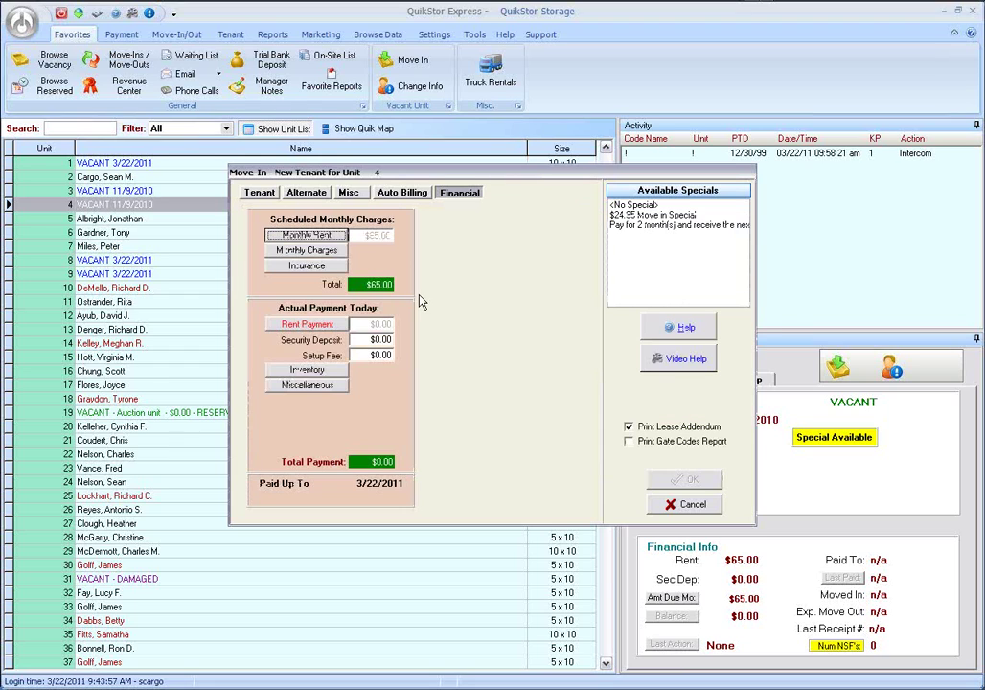
{"action": "left_click", "coordinate": [460, 194]}
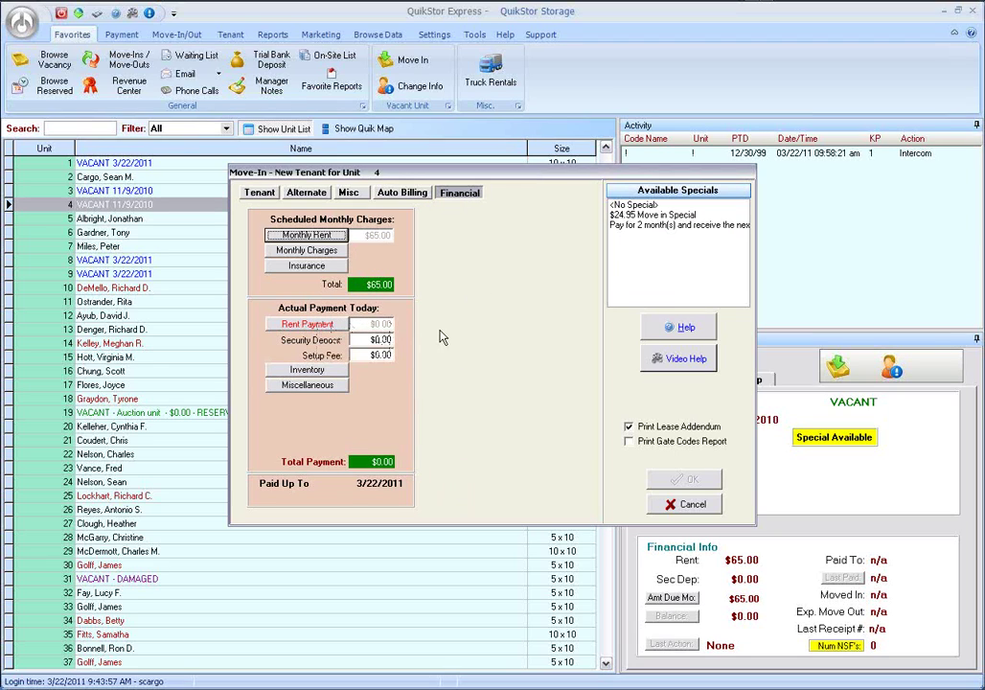
{"action": "left_click", "coordinate": [669, 506]}
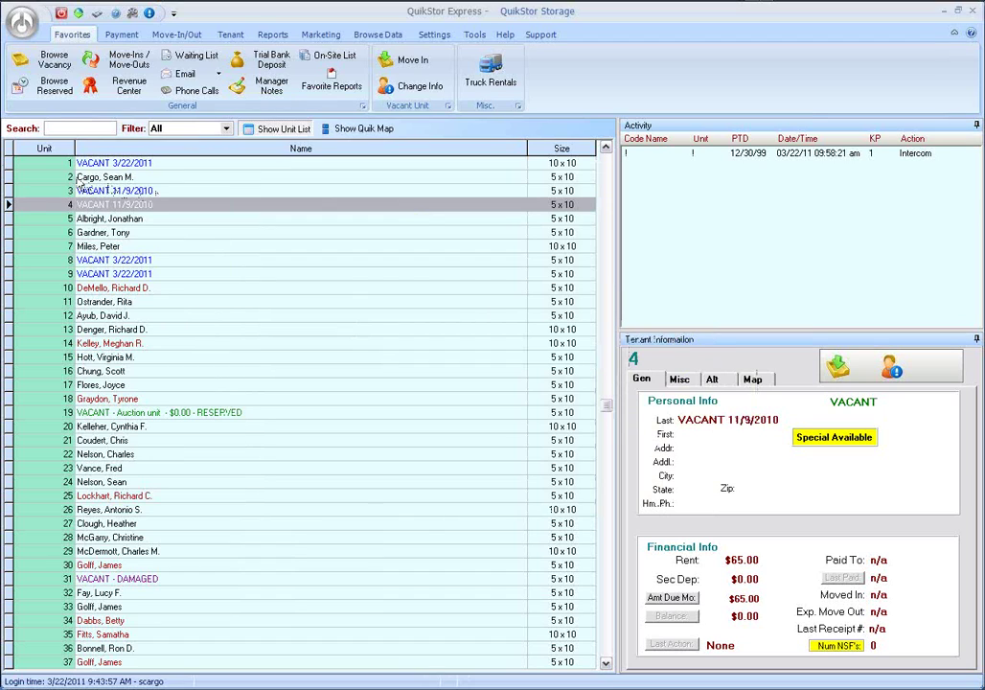
Start a move-in for vacant unit 4, fill in the tenant details with the driver license card scanner, and check the Misc details
{"action": "right_click", "coordinate": [128, 207]}
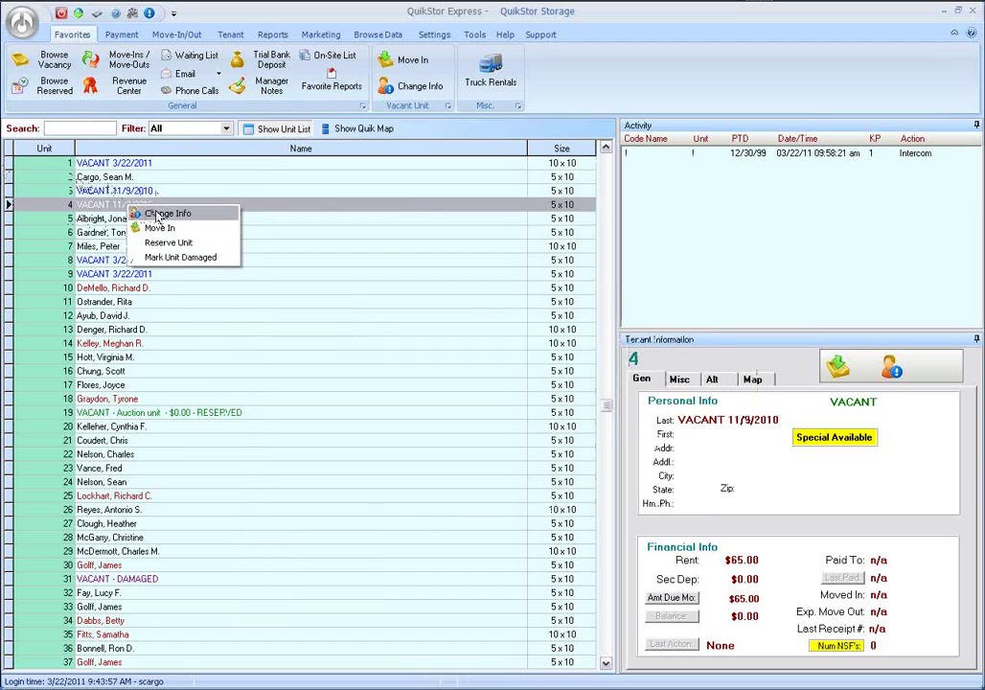
{"action": "left_click", "coordinate": [163, 228]}
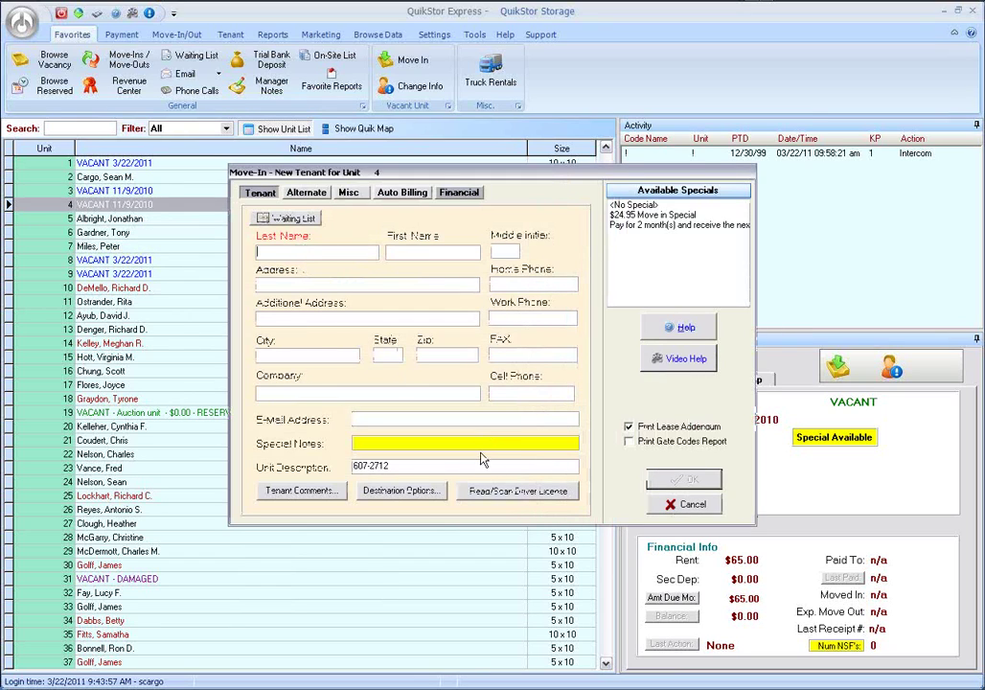
{"action": "left_click", "coordinate": [516, 492]}
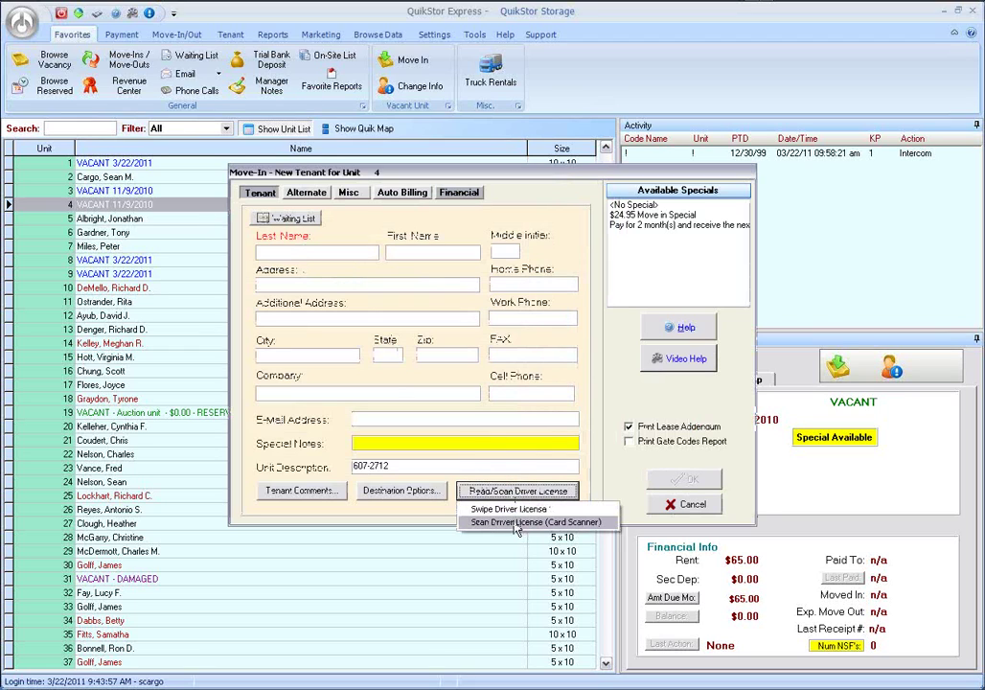
{"action": "left_click", "coordinate": [516, 523]}
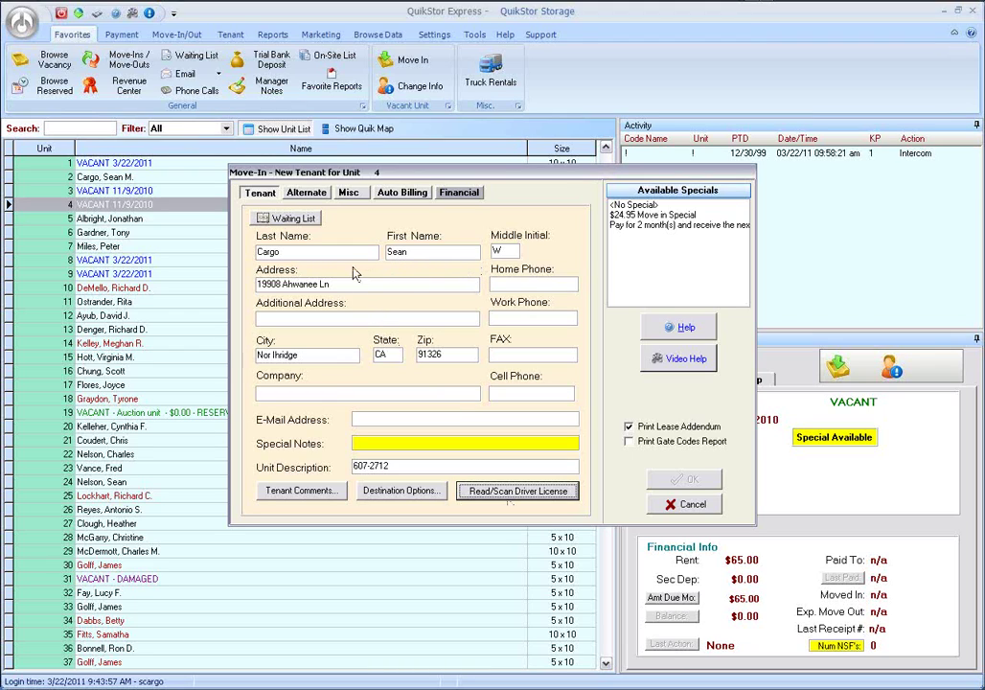
{"action": "left_click", "coordinate": [348, 192]}
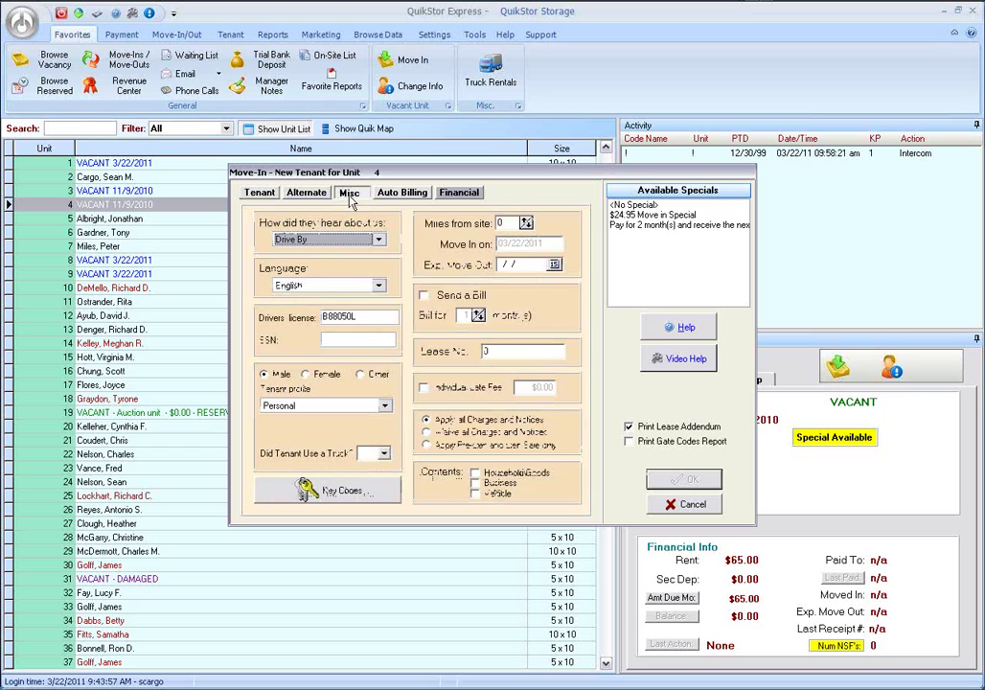
Set the rent payment for unit 4 to one month with automatic pro-rating to the first
{"action": "left_click", "coordinate": [458, 193]}
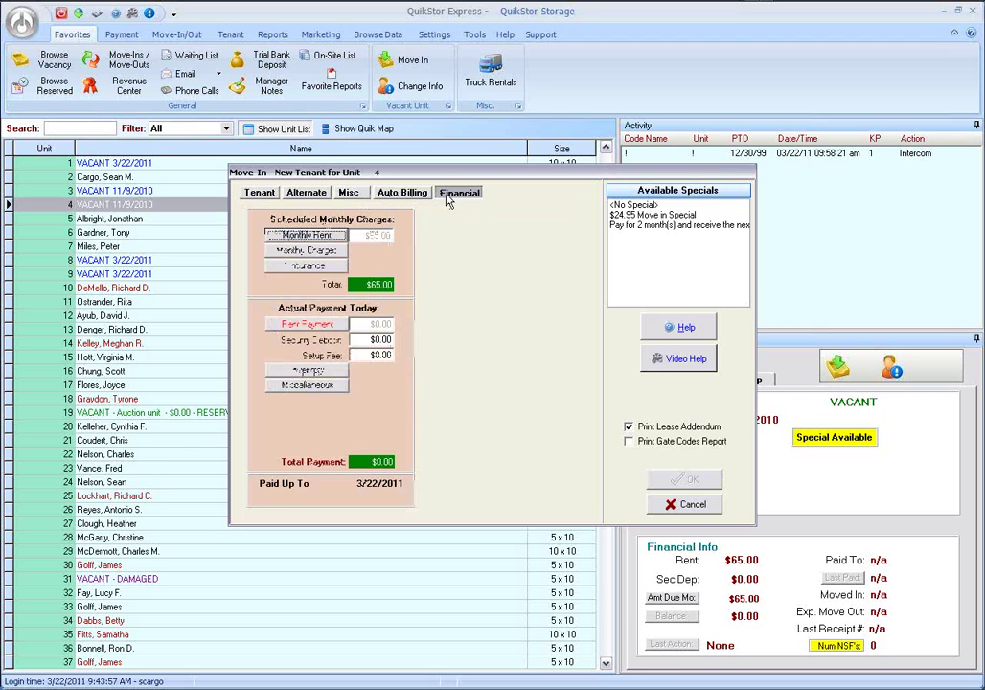
{"action": "left_click", "coordinate": [337, 332]}
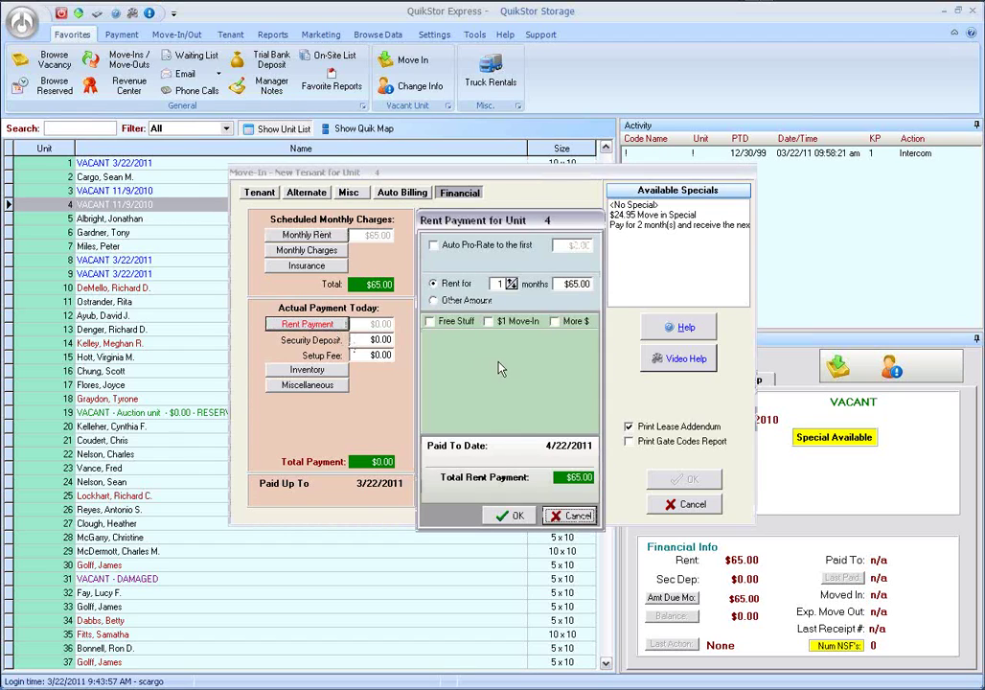
{"action": "left_click", "coordinate": [433, 246]}
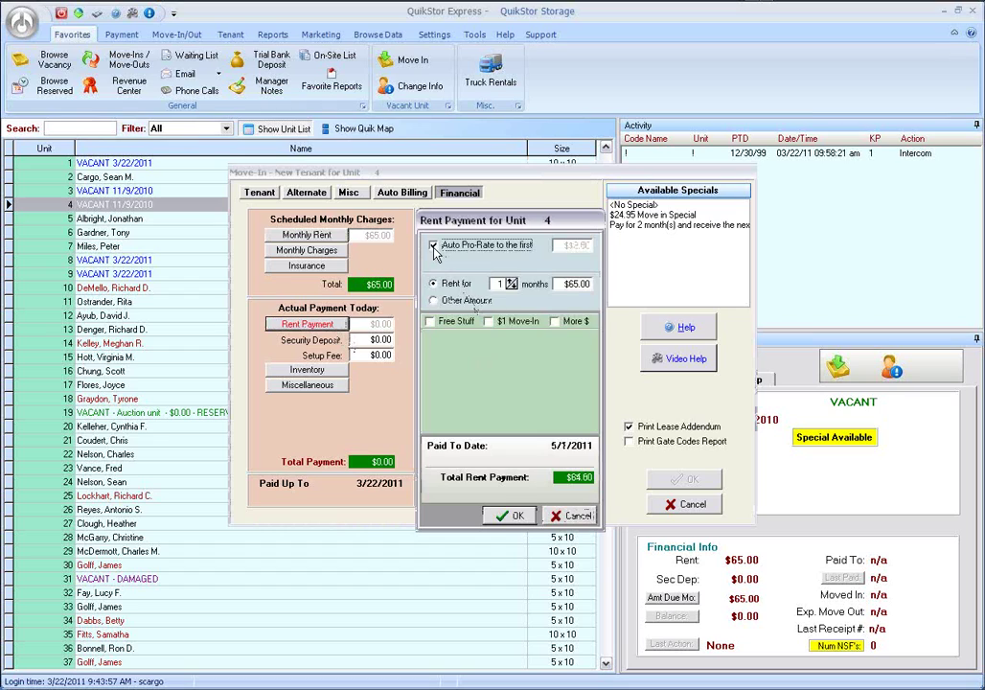
{"action": "left_click", "coordinate": [518, 516]}
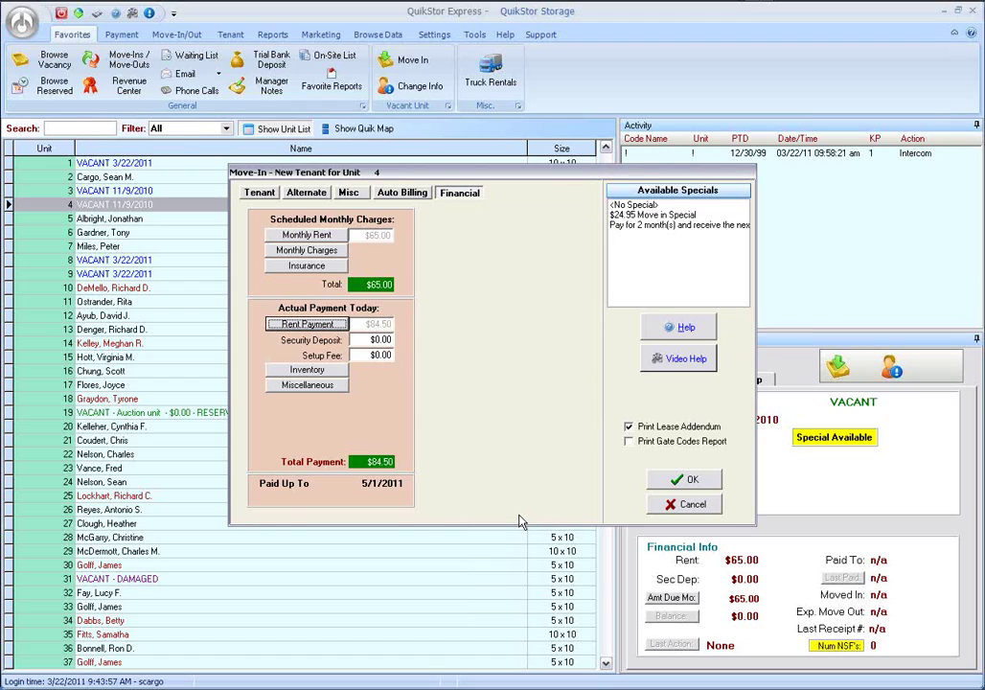
Complete the unit 4 move-in without printing the lease addendum, taking payment in cash and saving the scanned card and face images
{"action": "left_click", "coordinate": [629, 427]}
{"action": "left_click", "coordinate": [670, 484]}
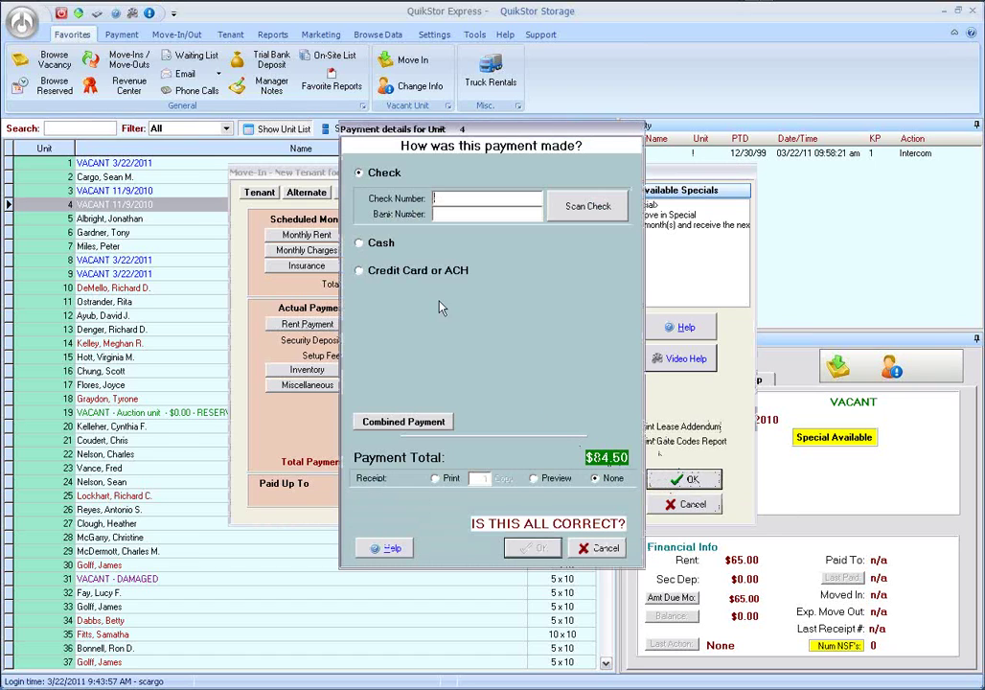
{"action": "left_click", "coordinate": [374, 243]}
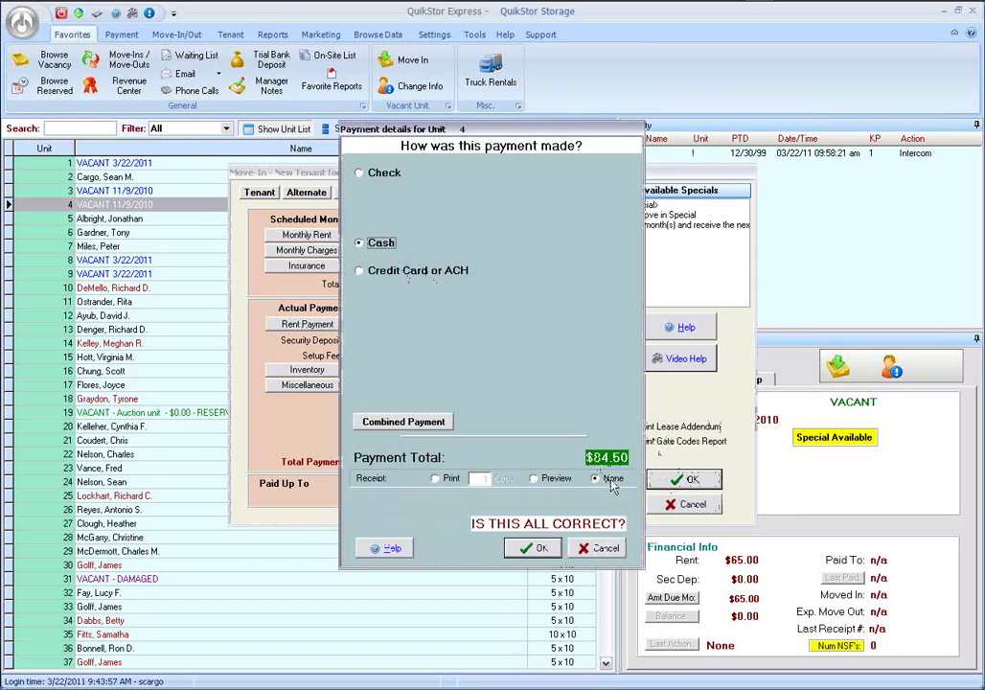
{"action": "left_click", "coordinate": [542, 549]}
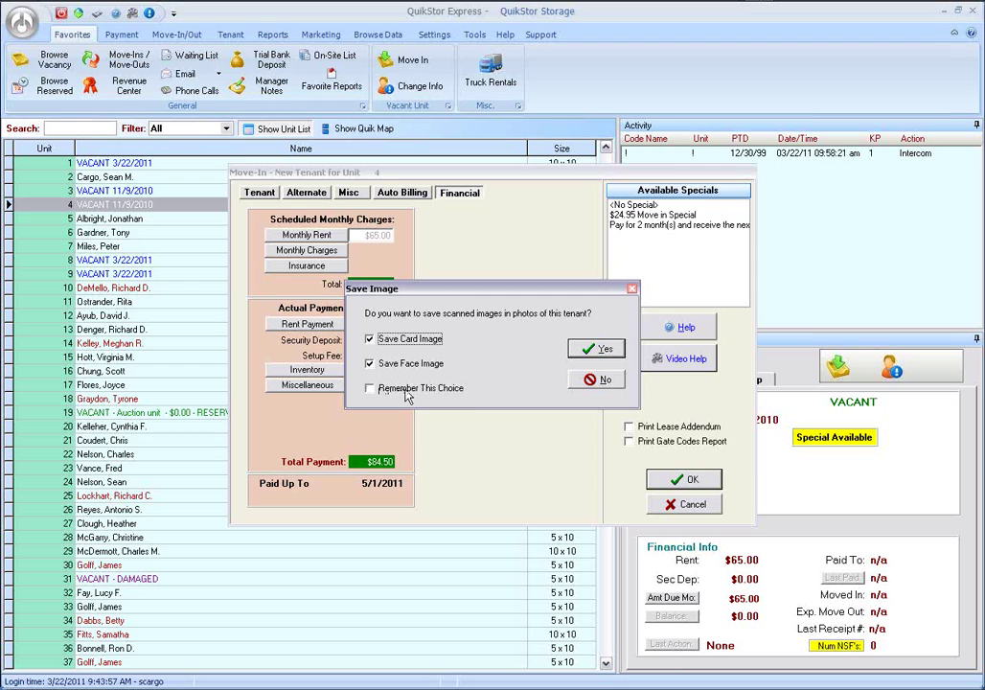
{"action": "left_click", "coordinate": [614, 351]}
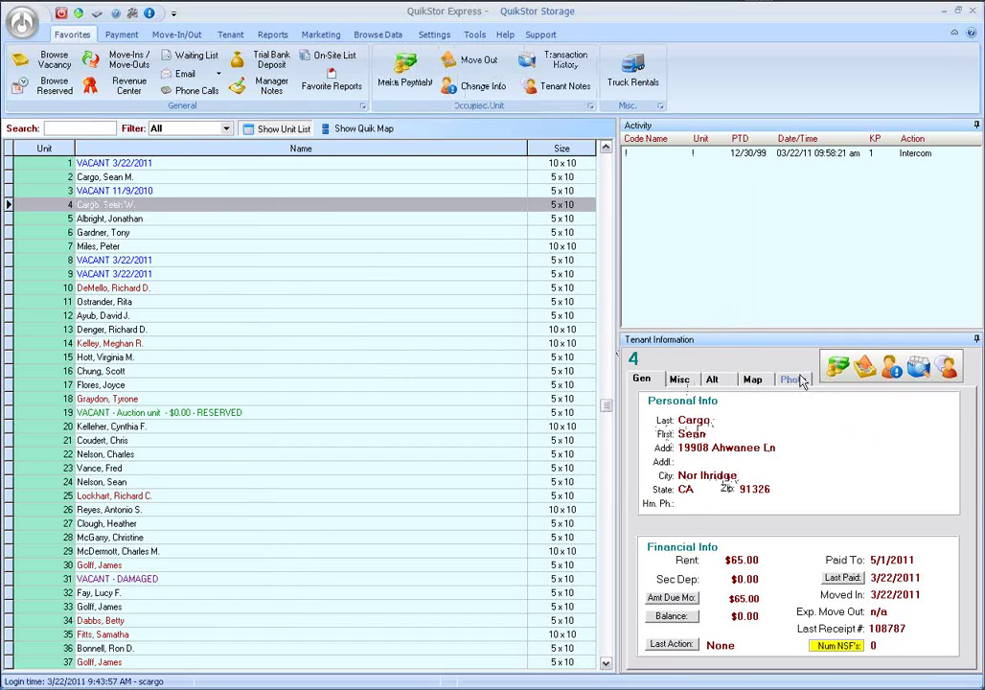
Examine the driver license scan and the face image stored in the photos of unit 4's tenant
{"action": "left_click", "coordinate": [796, 379]}
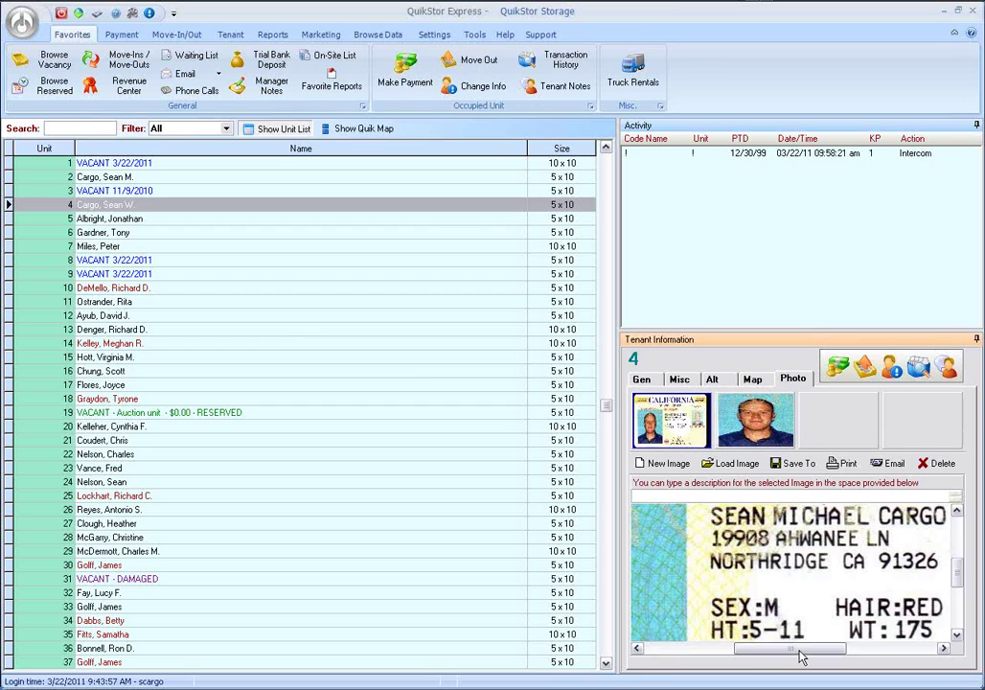
{"action": "left_click_drag", "start_coordinate": [801, 656], "coordinate": [776, 657]}
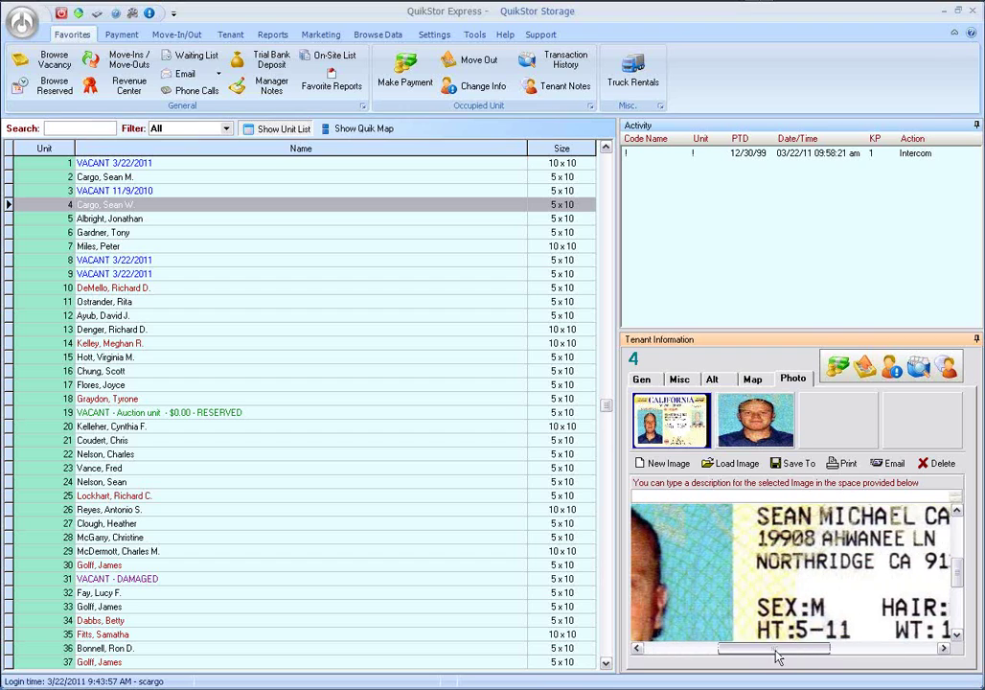
{"action": "mouse_move", "coordinate": [957, 576]}
{"action": "left_mouse_down"}
{"action": "mouse_move", "coordinate": [950, 618]}
{"action": "mouse_move", "coordinate": [956, 532]}
{"action": "left_mouse_up"}
{"action": "mouse_move", "coordinate": [807, 652]}
{"action": "left_mouse_down"}
{"action": "mouse_move", "coordinate": [890, 653]}
{"action": "mouse_move", "coordinate": [695, 654]}
{"action": "left_mouse_up"}
{"action": "left_click", "coordinate": [756, 419]}
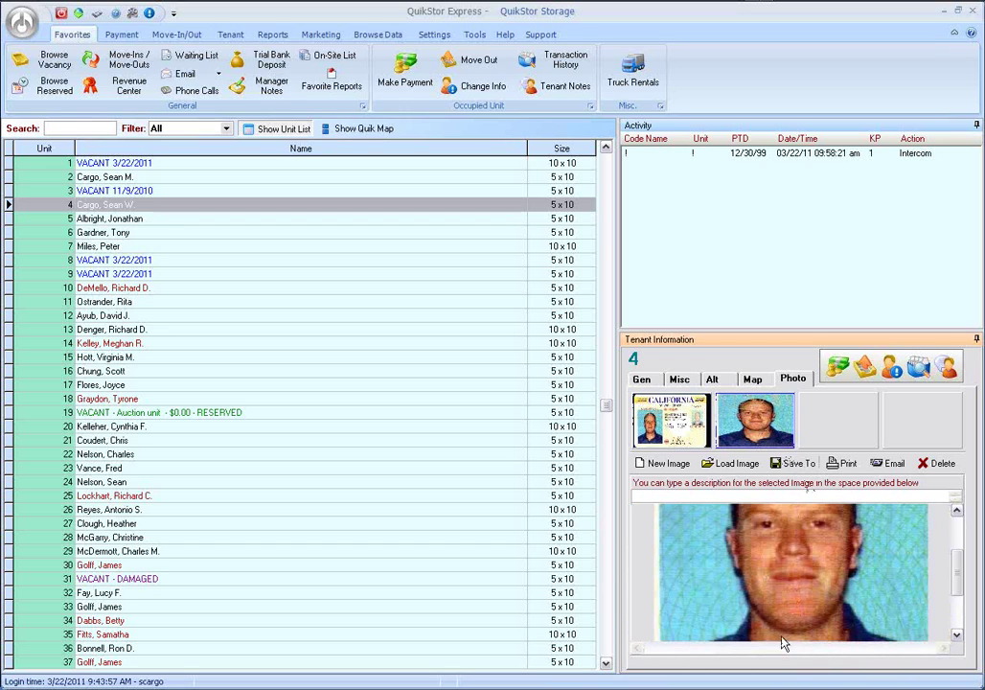
{"action": "scroll", "coordinate": [960, 575], "scroll_direction": "up", "scroll_amount": 3}
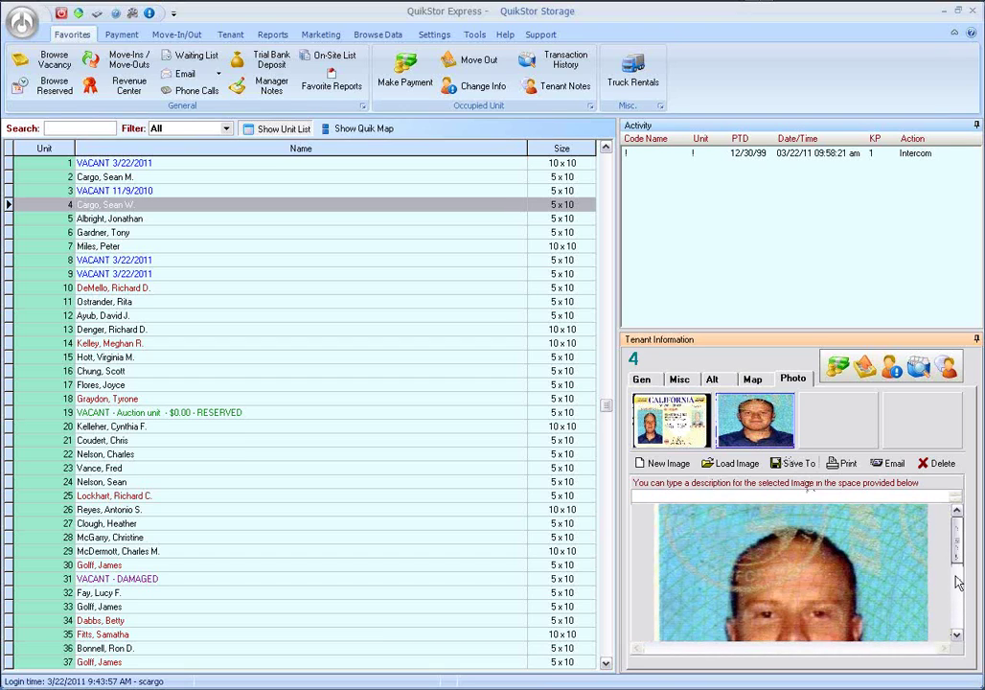
{"action": "scroll", "coordinate": [958, 575], "scroll_direction": "down", "scroll_amount": 3}
{"action": "scroll", "coordinate": [956, 555], "scroll_direction": "up", "scroll_amount": 3}
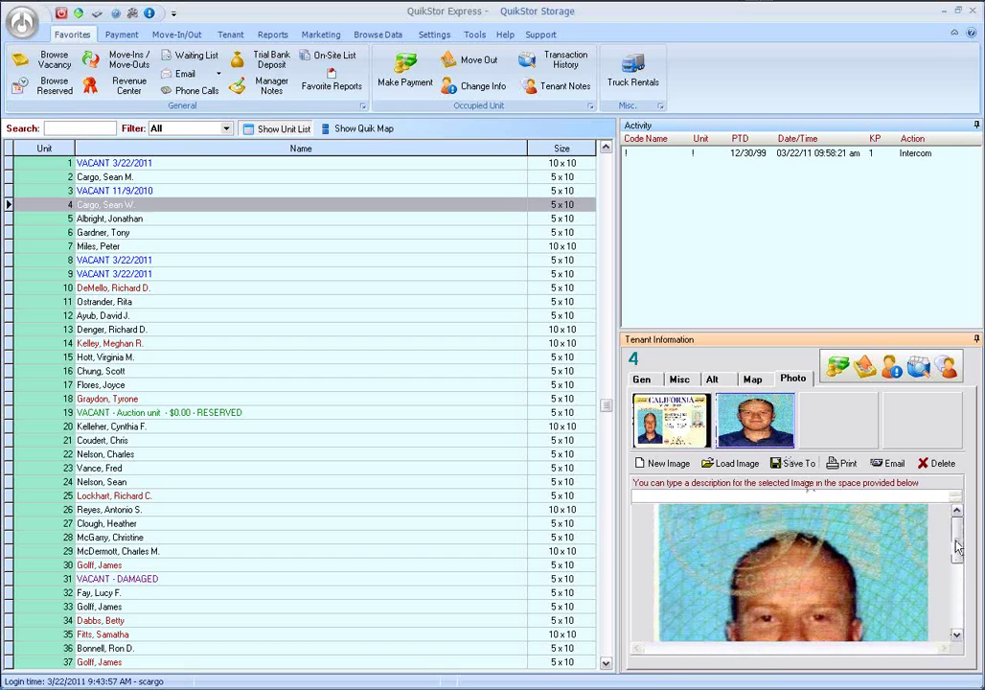
{"action": "scroll", "coordinate": [956, 546], "scroll_direction": "down", "scroll_amount": 2}
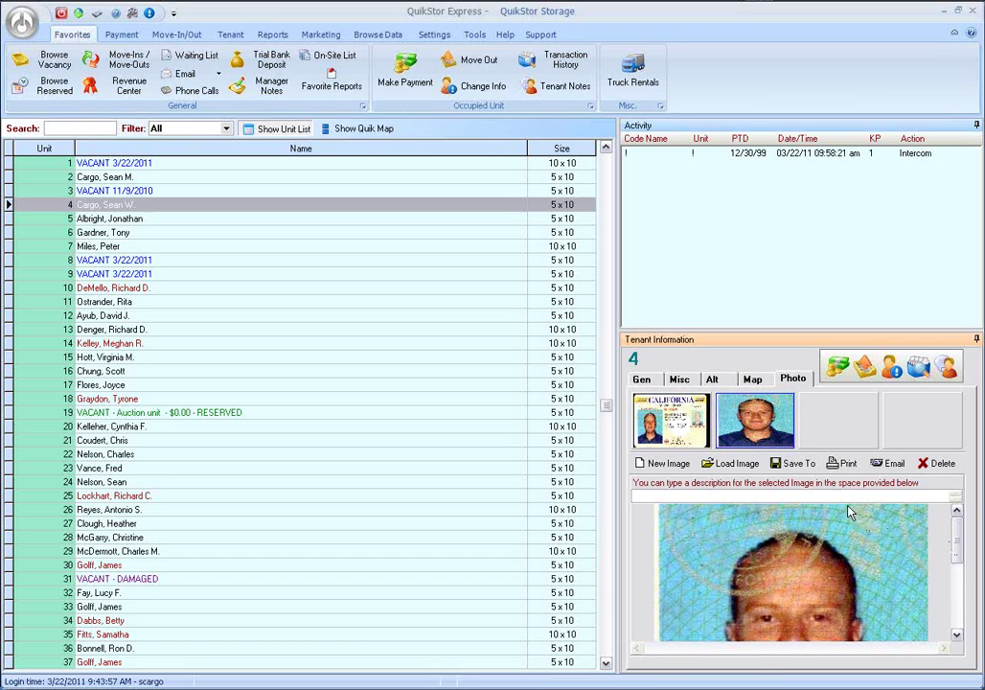
{"action": "left_click", "coordinate": [825, 427]}
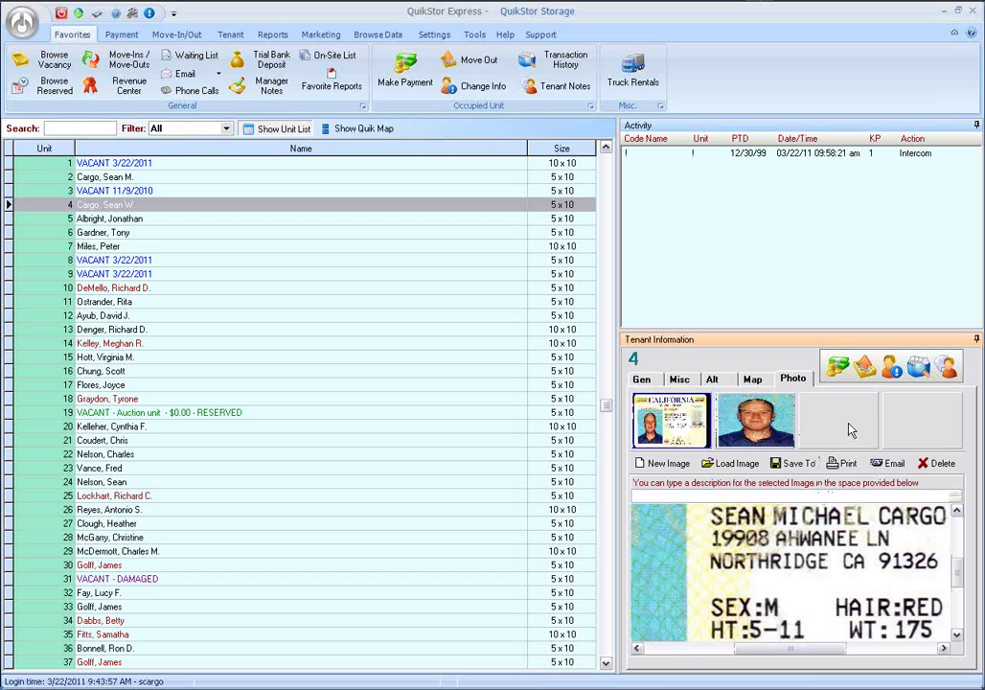
Capture a new image with the Logitech QuickCam Messenger and save it in the third photo slot of unit 4's tenant
{"action": "left_click", "coordinate": [842, 422]}
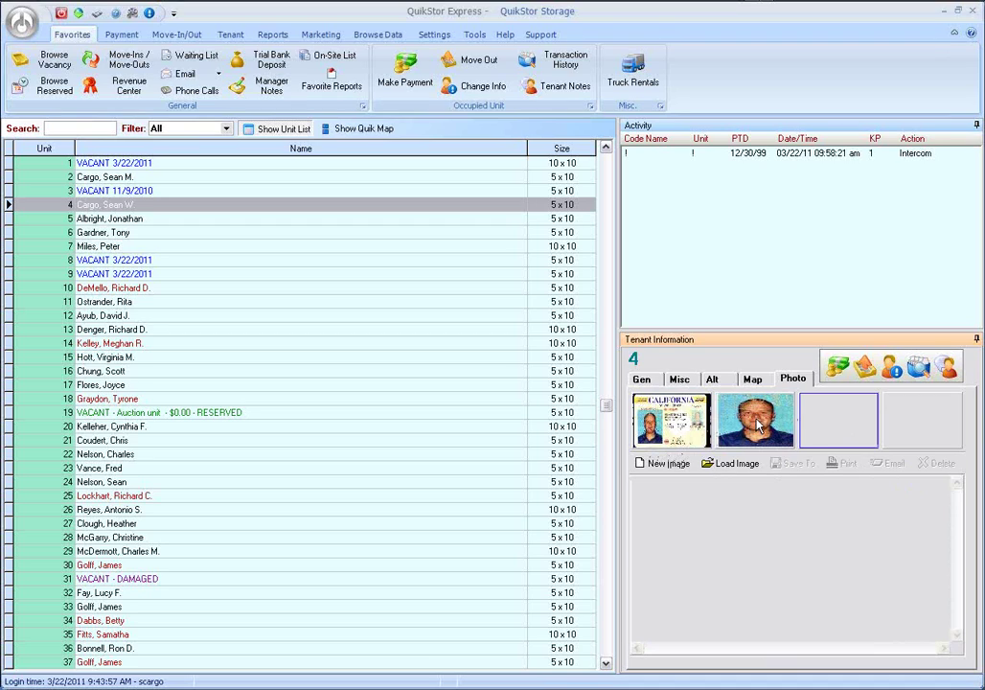
{"action": "left_click", "coordinate": [667, 463]}
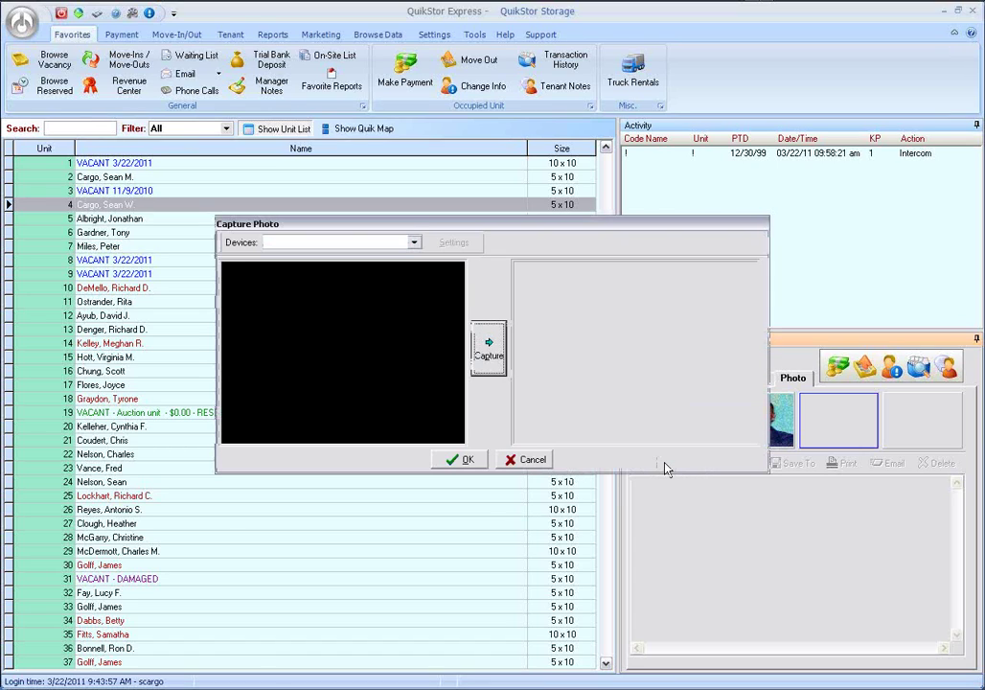
{"action": "left_click", "coordinate": [410, 242]}
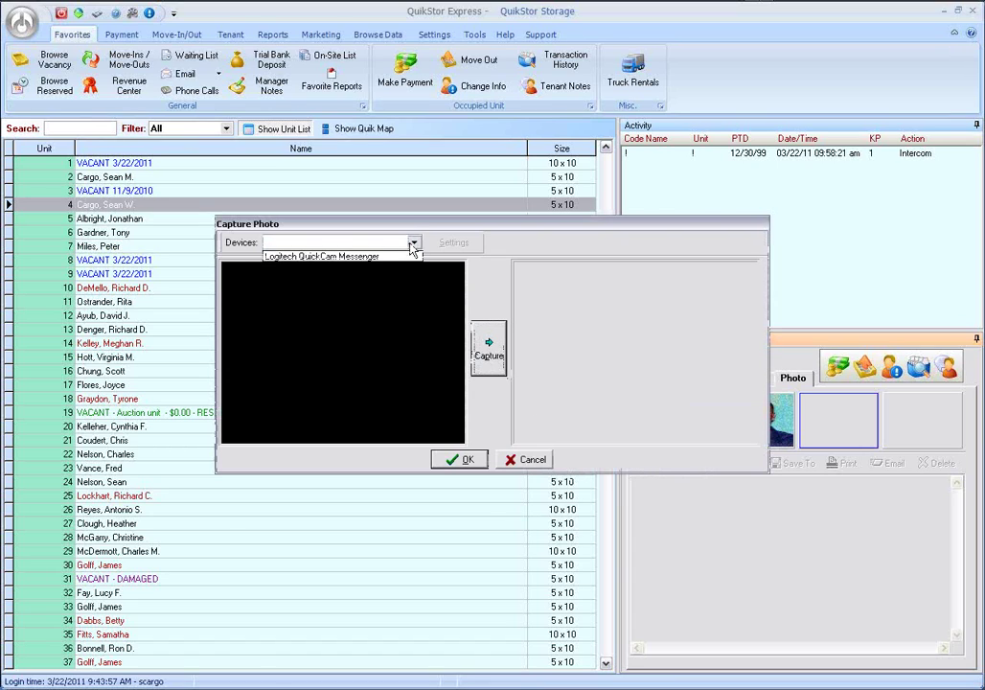
{"action": "left_click", "coordinate": [381, 258]}
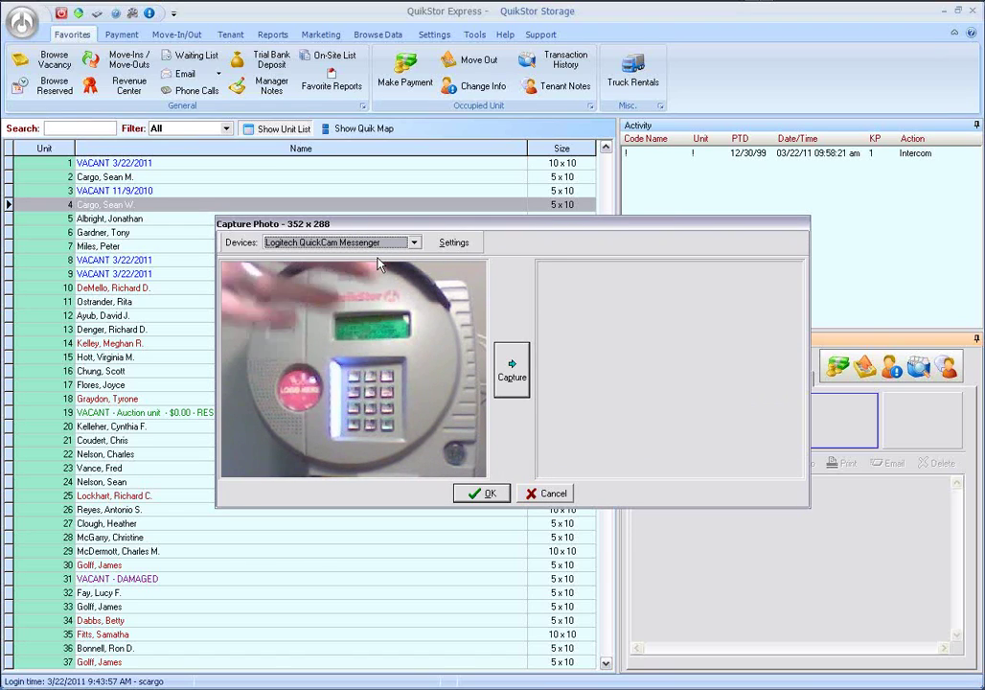
{"action": "left_click", "coordinate": [513, 367]}
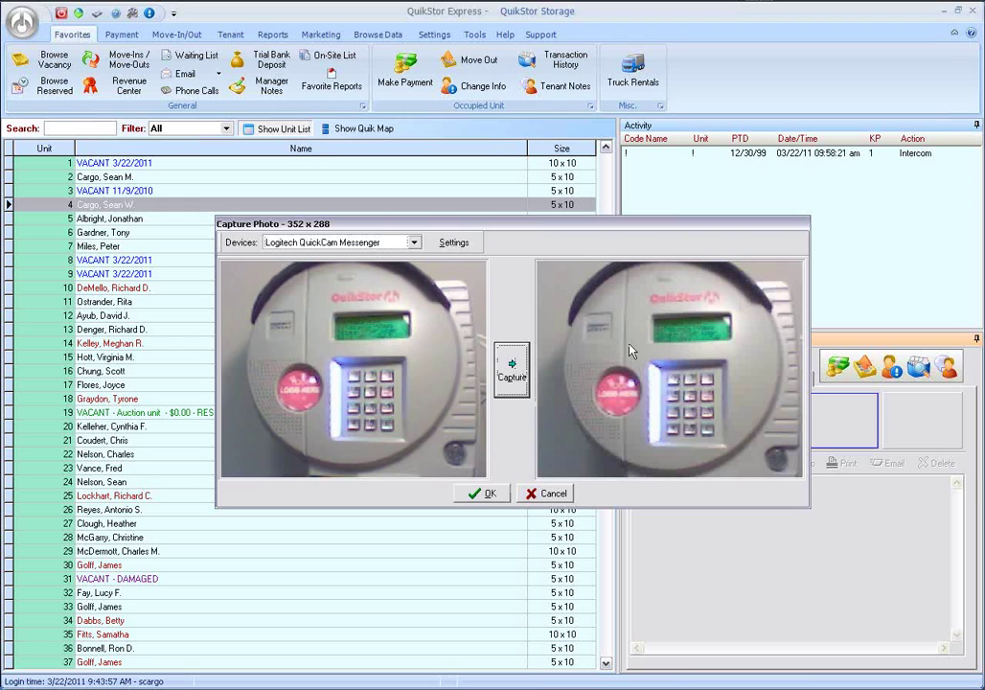
{"action": "left_click", "coordinate": [492, 494]}
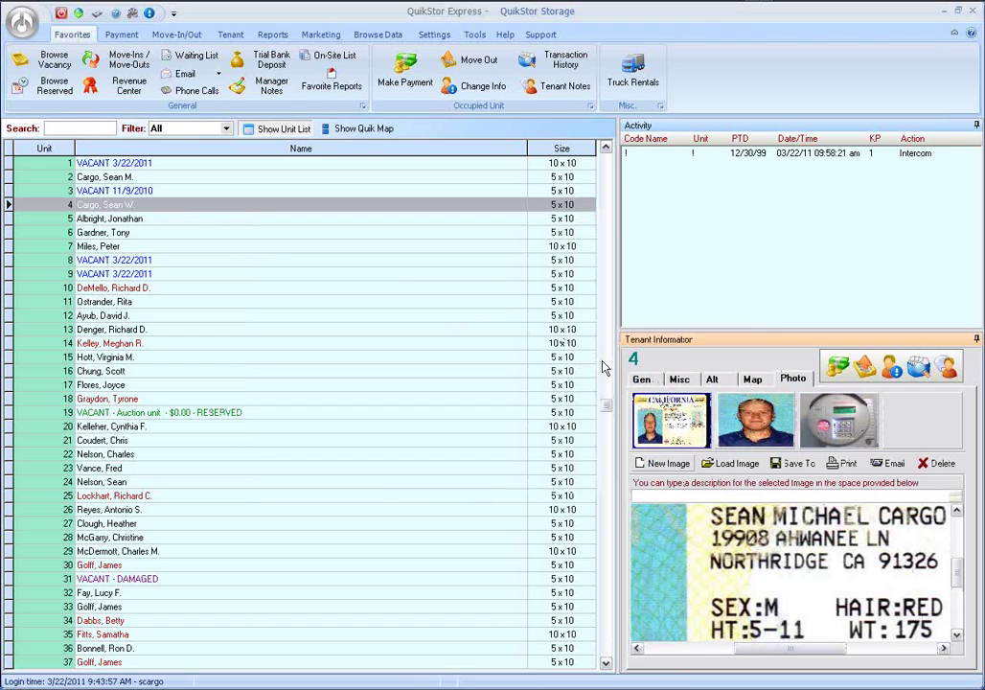
Review the general information of unit 4's tenant and view the stored face and camera images
{"action": "left_click", "coordinate": [641, 379]}
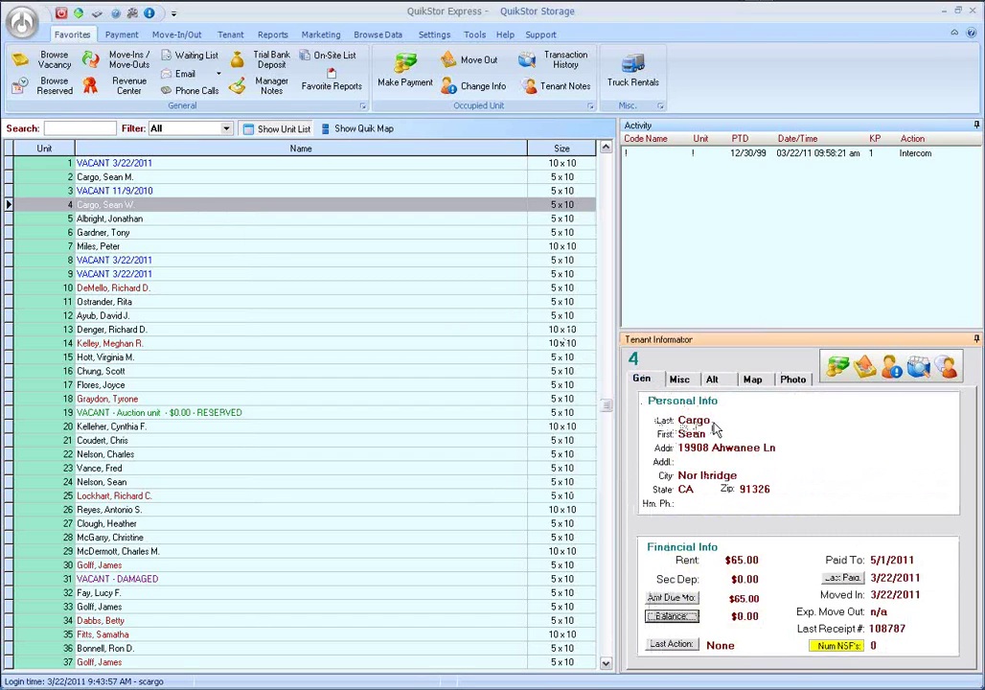
{"action": "left_click", "coordinate": [793, 378]}
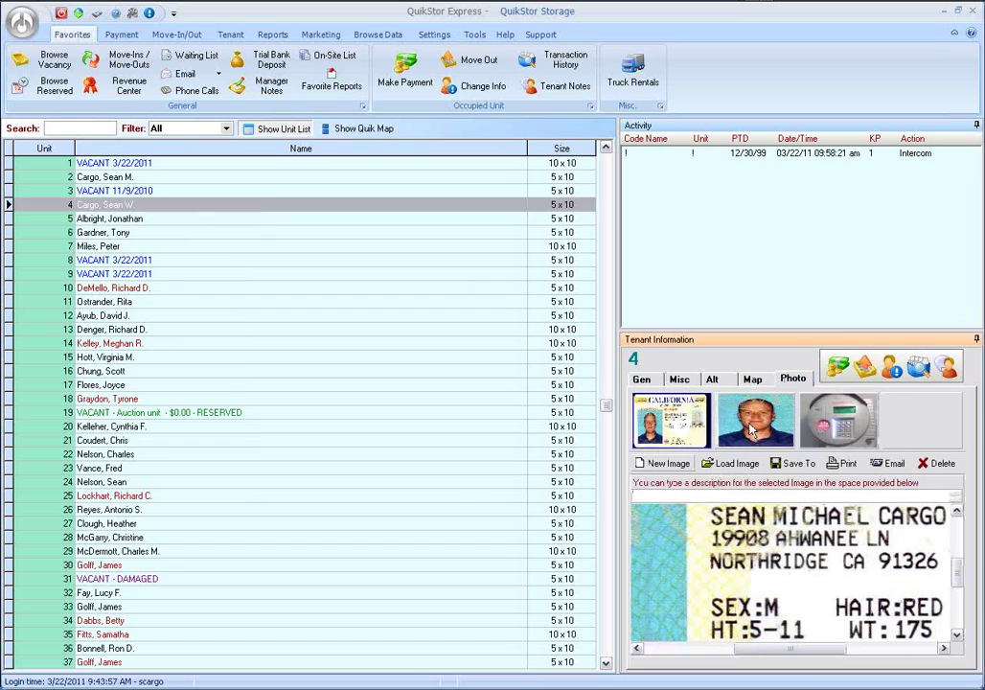
{"action": "left_click", "coordinate": [753, 430]}
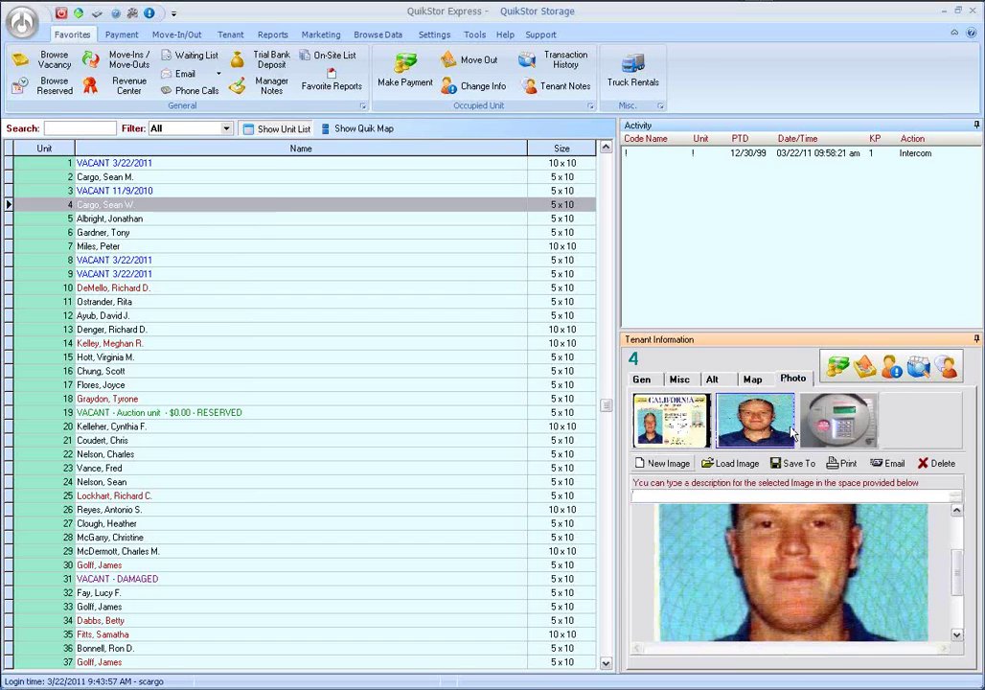
{"action": "left_click", "coordinate": [844, 425]}
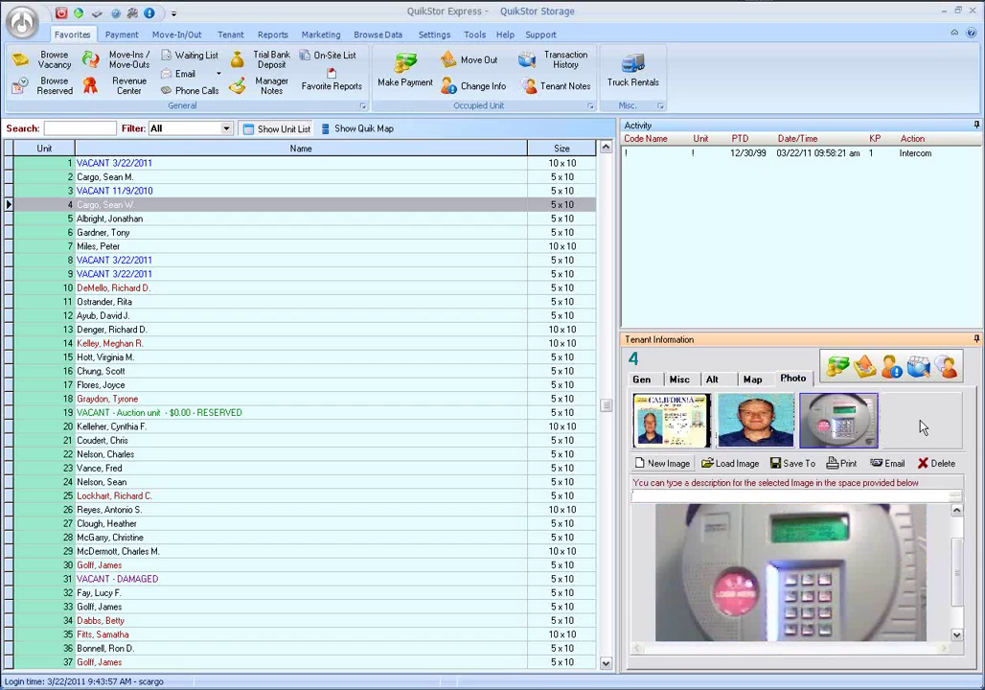
{"action": "left_click", "coordinate": [746, 467]}
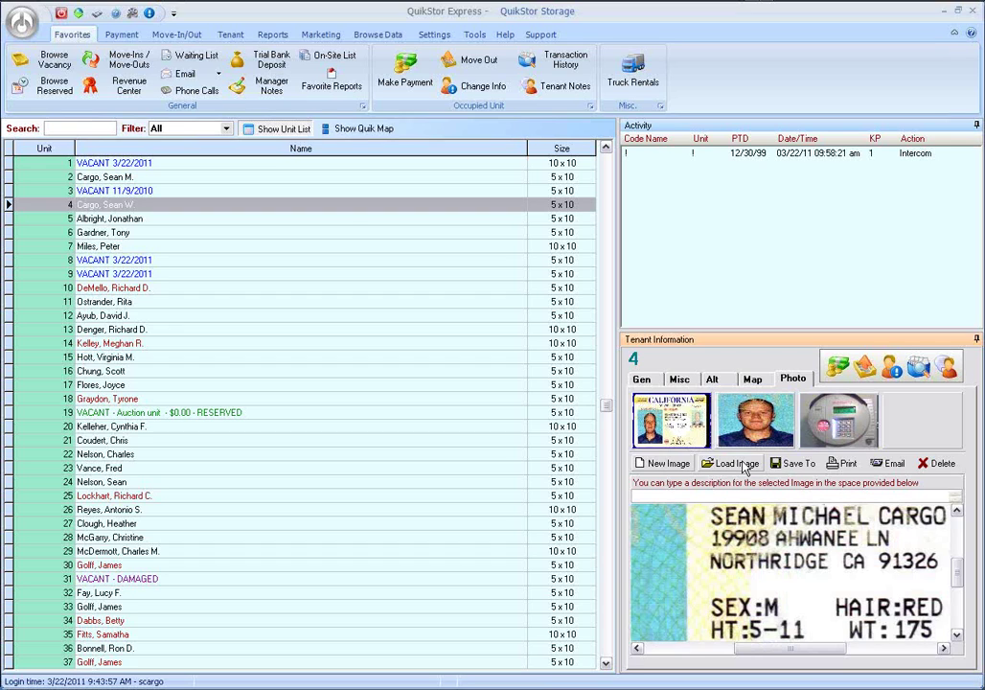
{"action": "left_click", "coordinate": [738, 465]}
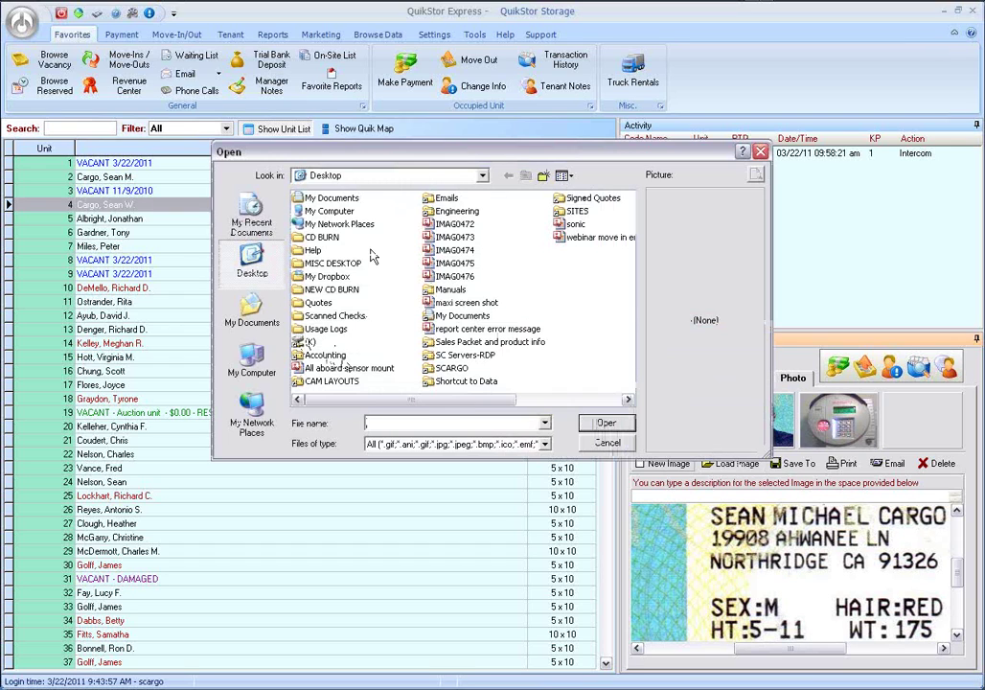
{"action": "left_click", "coordinate": [603, 442]}
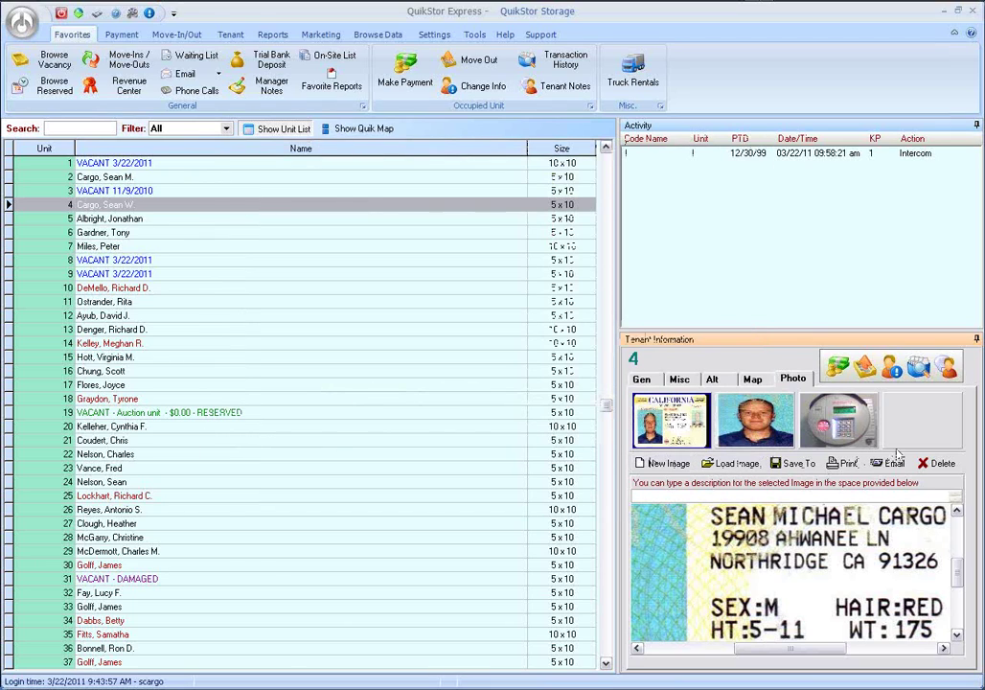
Delete the face image from the second photo slot of unit 4's tenant and reselect the driver license scan
{"action": "left_click", "coordinate": [845, 436]}
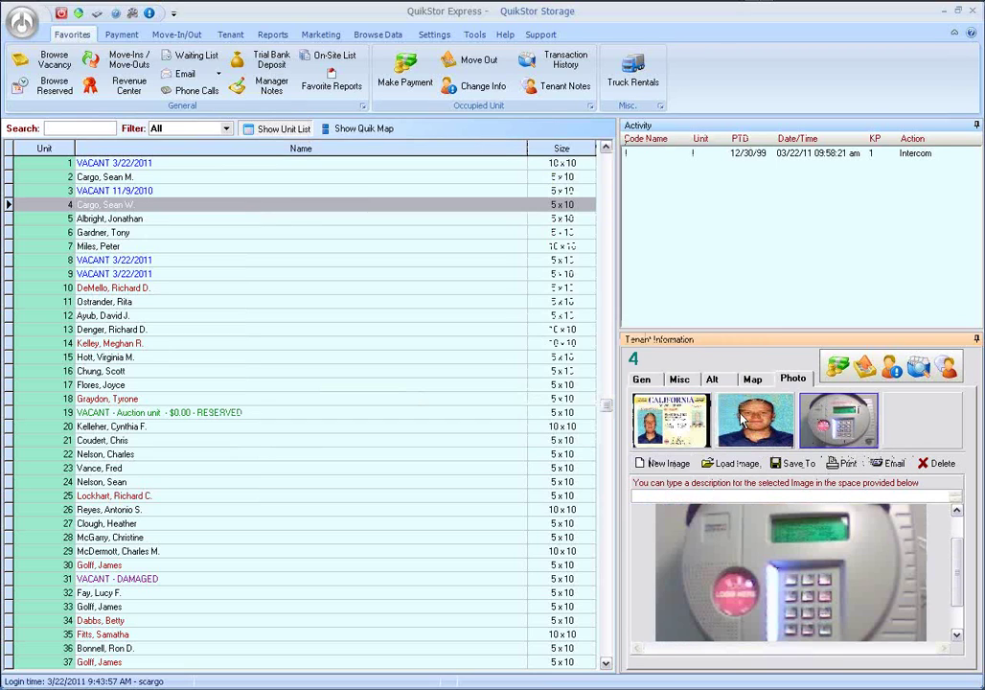
{"action": "left_click", "coordinate": [754, 420]}
{"action": "left_click", "coordinate": [924, 464]}
{"action": "left_click", "coordinate": [468, 398]}
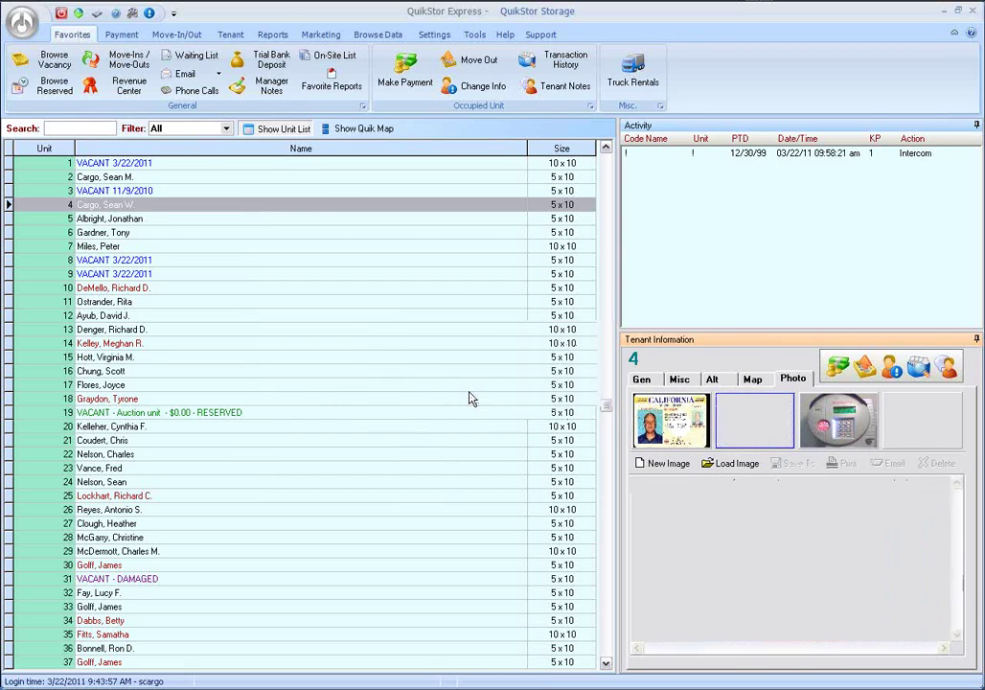
{"action": "left_click", "coordinate": [702, 426]}
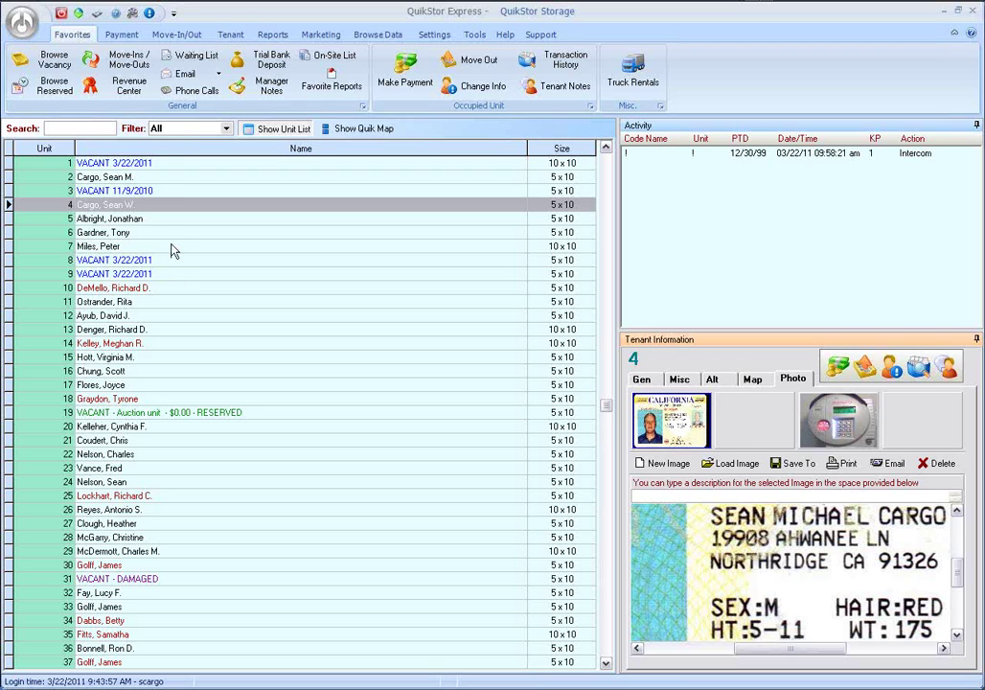
Start a one-month rent payment of $58.00 for the tenant in unit 10 and proceed to the payment method
{"action": "left_click", "coordinate": [157, 220]}
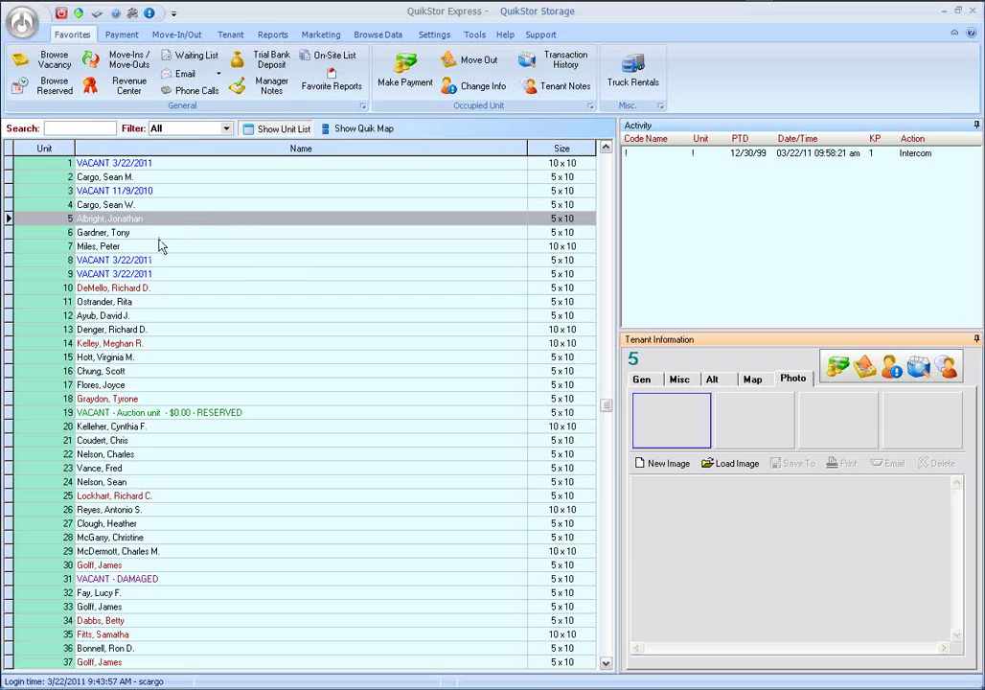
{"action": "left_click", "coordinate": [153, 261]}
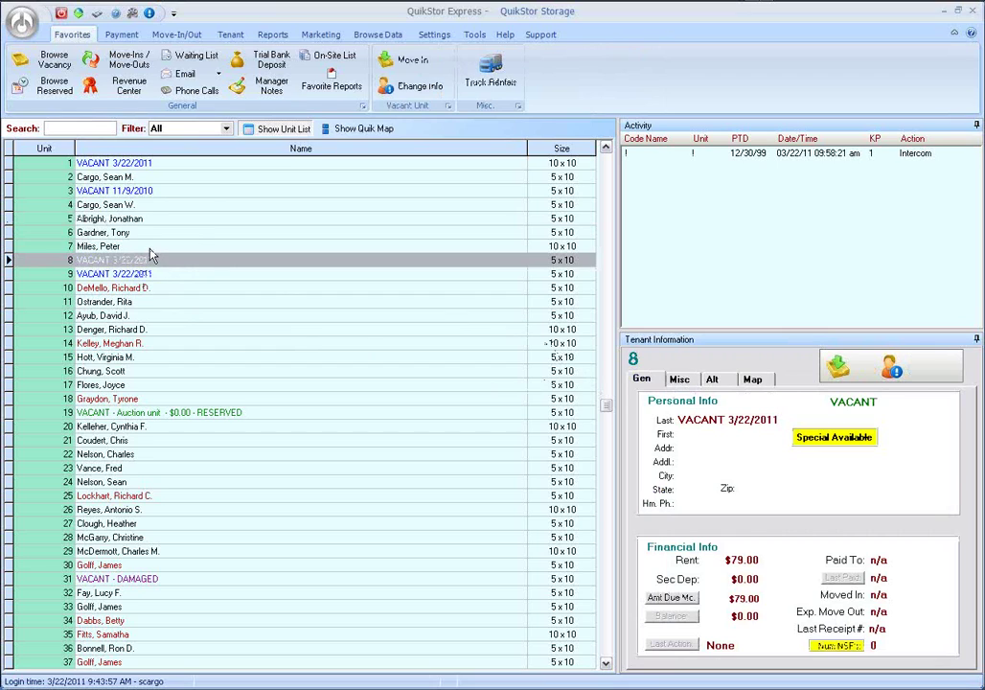
{"action": "left_click", "coordinate": [124, 288]}
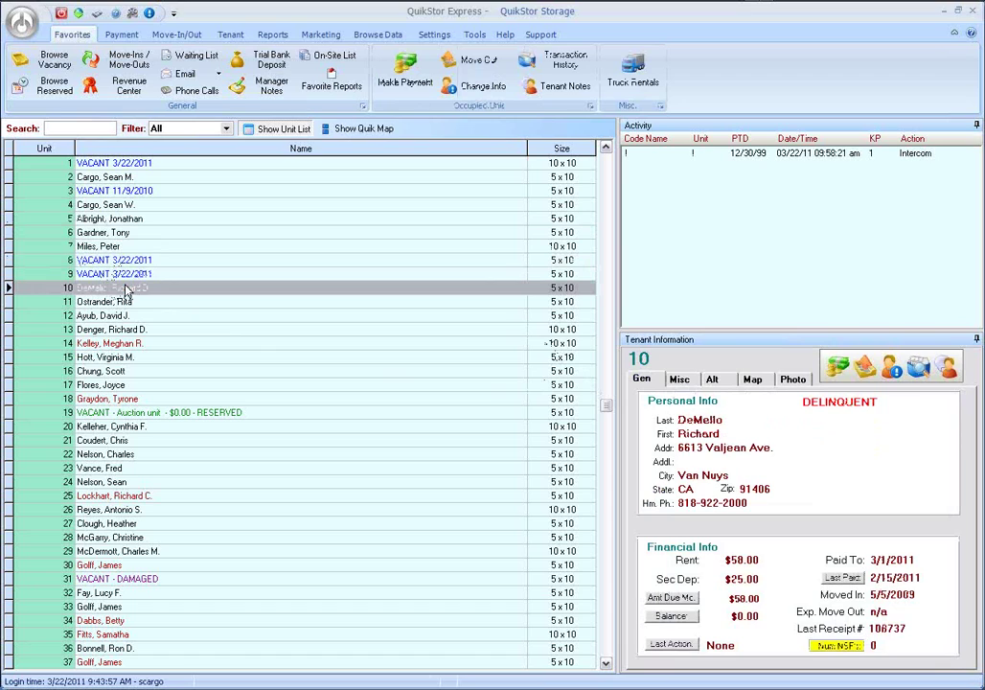
{"action": "left_click", "coordinate": [838, 369]}
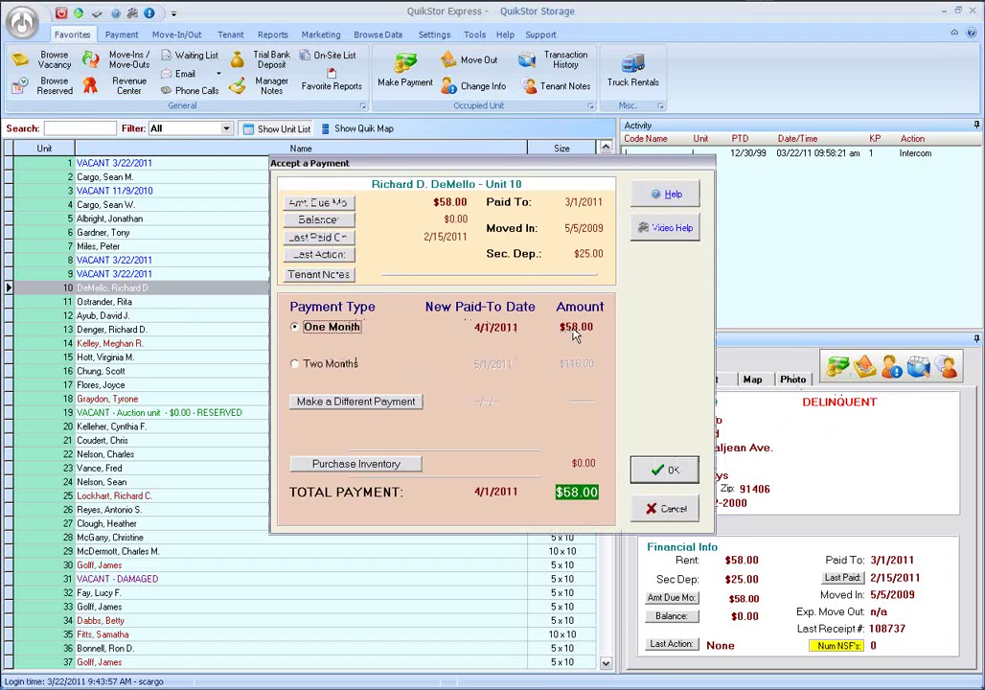
{"action": "left_click", "coordinate": [674, 471]}
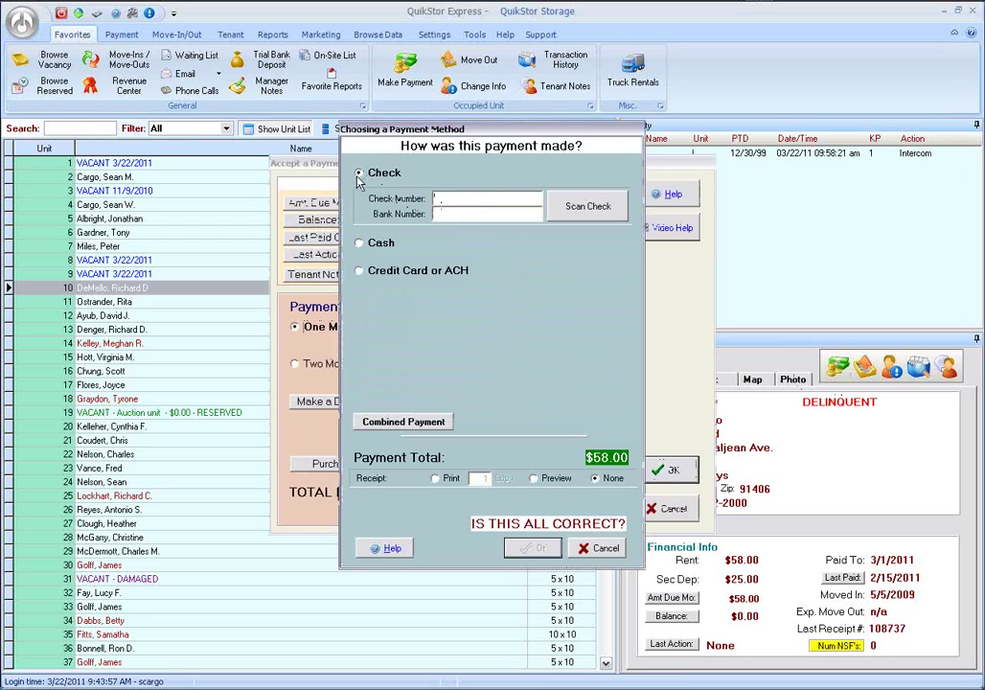
Choose check as unit 10's payment method, scan the check and store its images in the desktop's Scanned Checks folder
{"action": "left_click", "coordinate": [359, 271]}
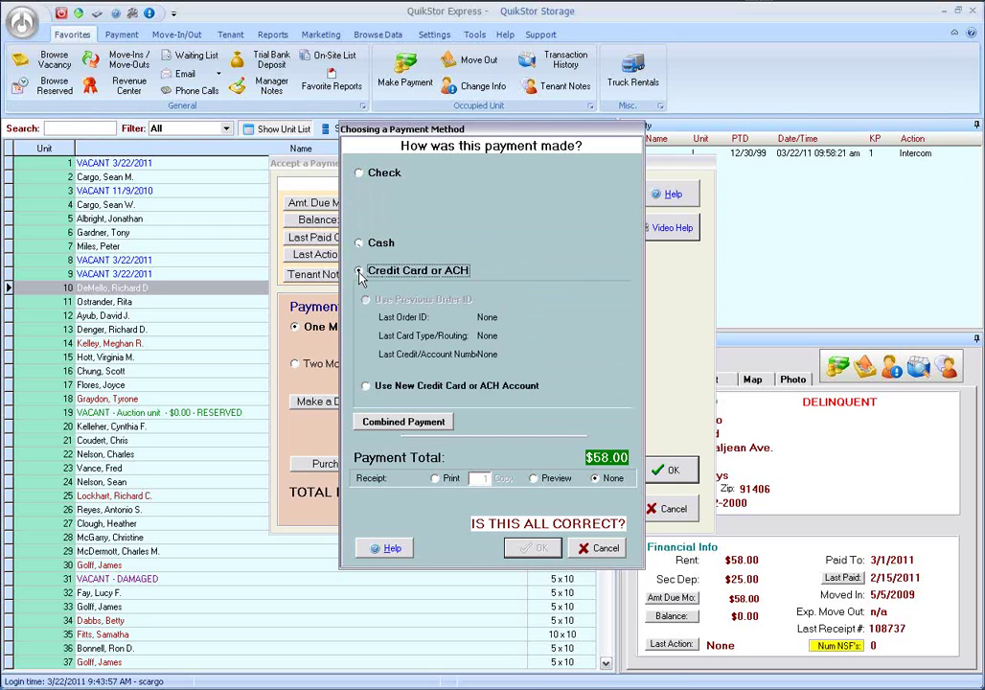
{"action": "left_click", "coordinate": [360, 175]}
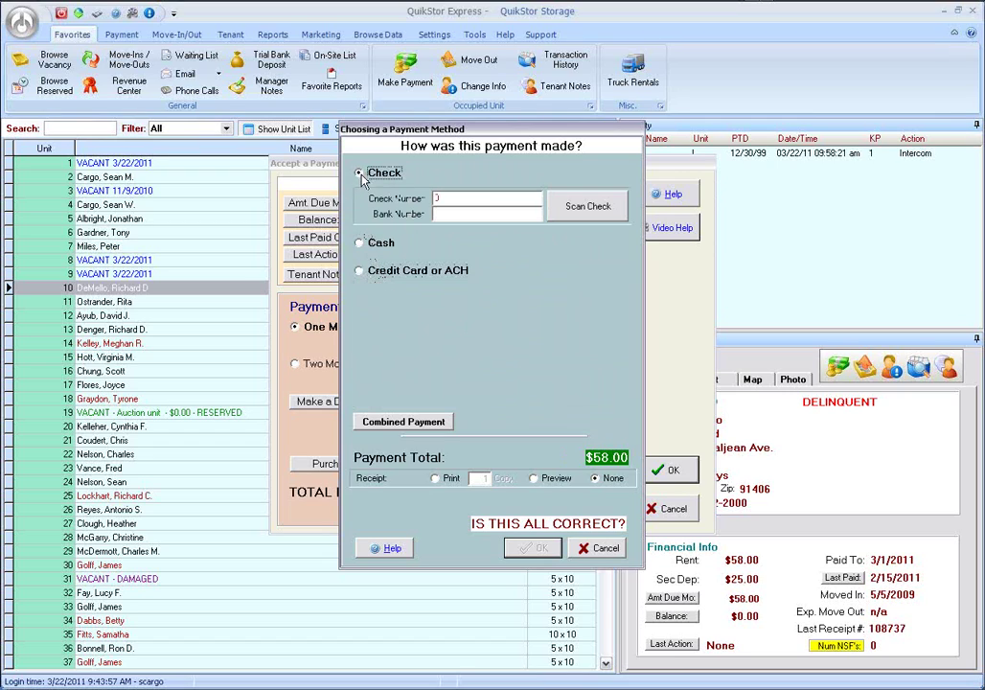
{"action": "left_click", "coordinate": [434, 196]}
{"action": "type", "text": "0"}
{"action": "left_click", "coordinate": [590, 213]}
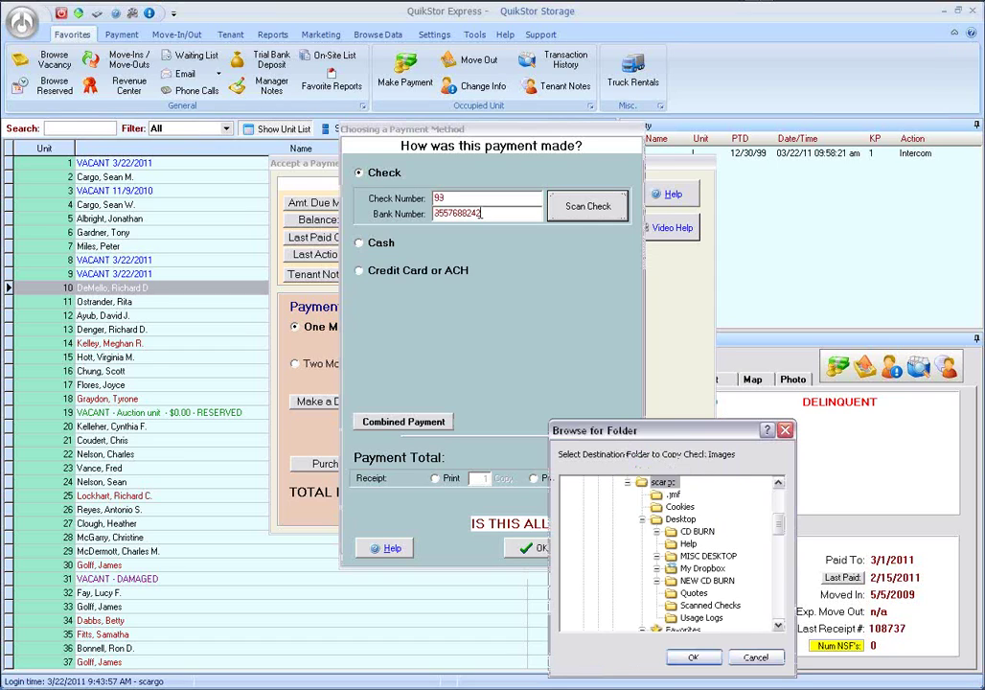
{"action": "left_click_drag", "start_coordinate": [677, 437], "coordinate": [797, 235]}
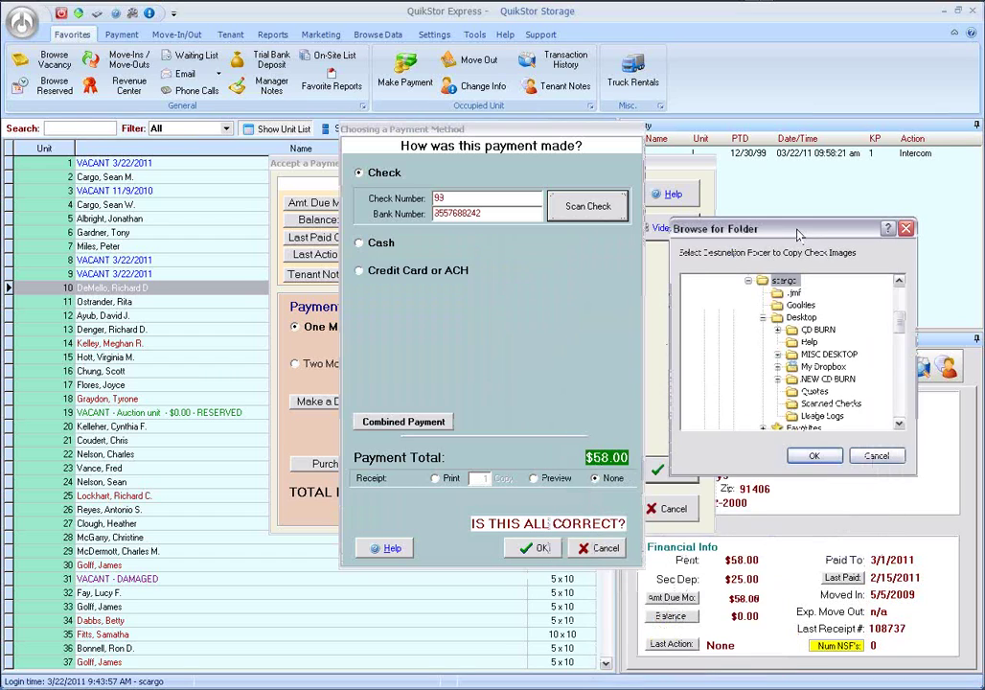
{"action": "left_click", "coordinate": [819, 407]}
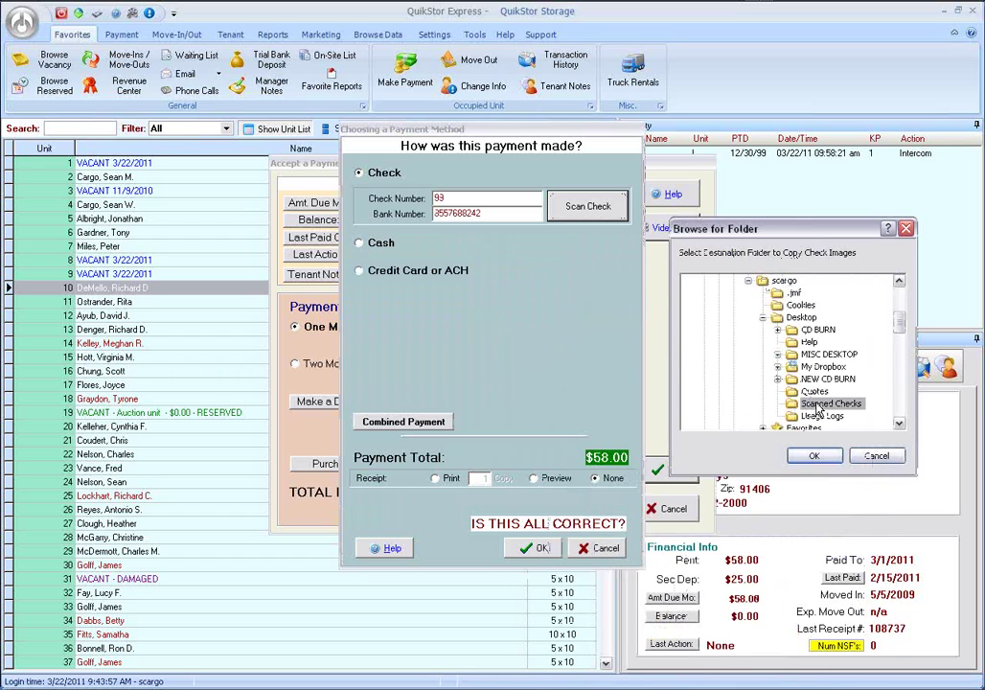
{"action": "left_click", "coordinate": [814, 457]}
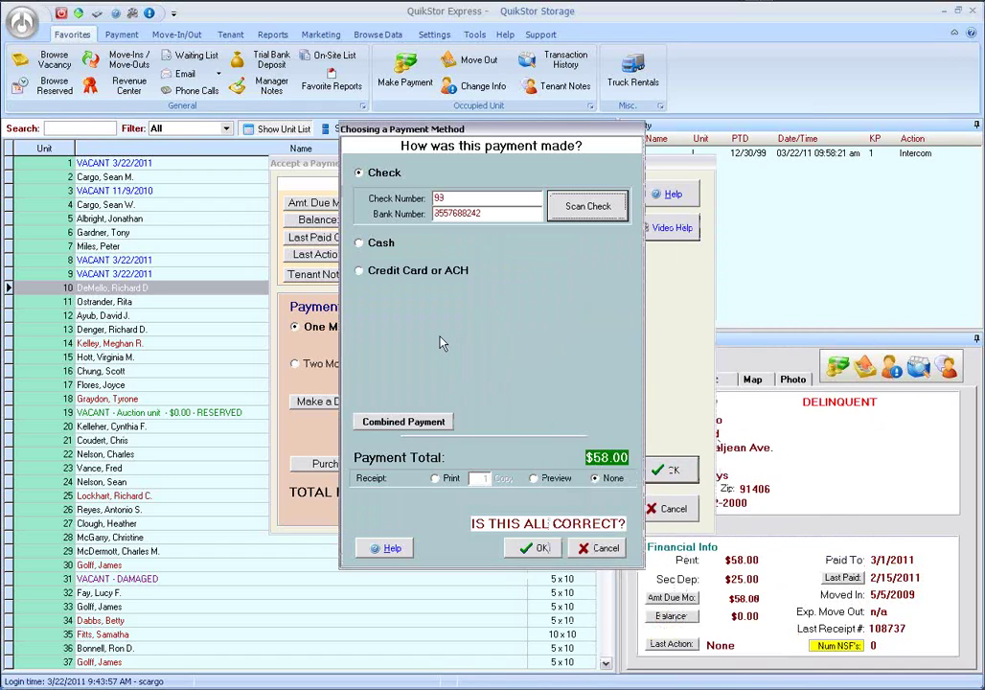
Correct the scanned check number to 99, fix the bank number and complete unit 10's payment without a receipt
{"action": "double_click", "coordinate": [462, 215]}
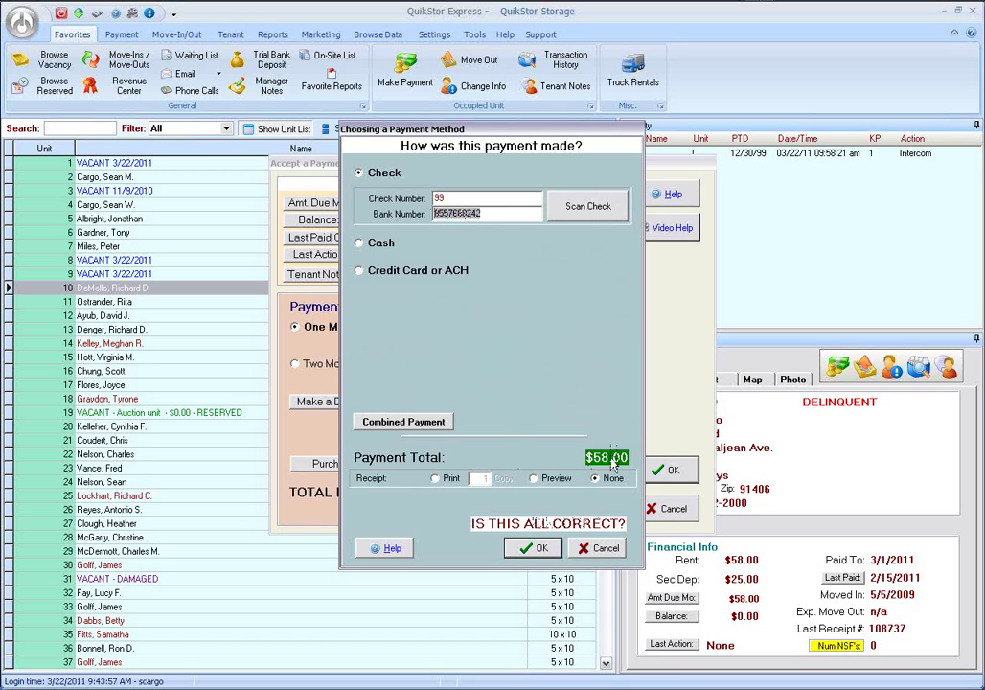
{"action": "left_click", "coordinate": [542, 551]}
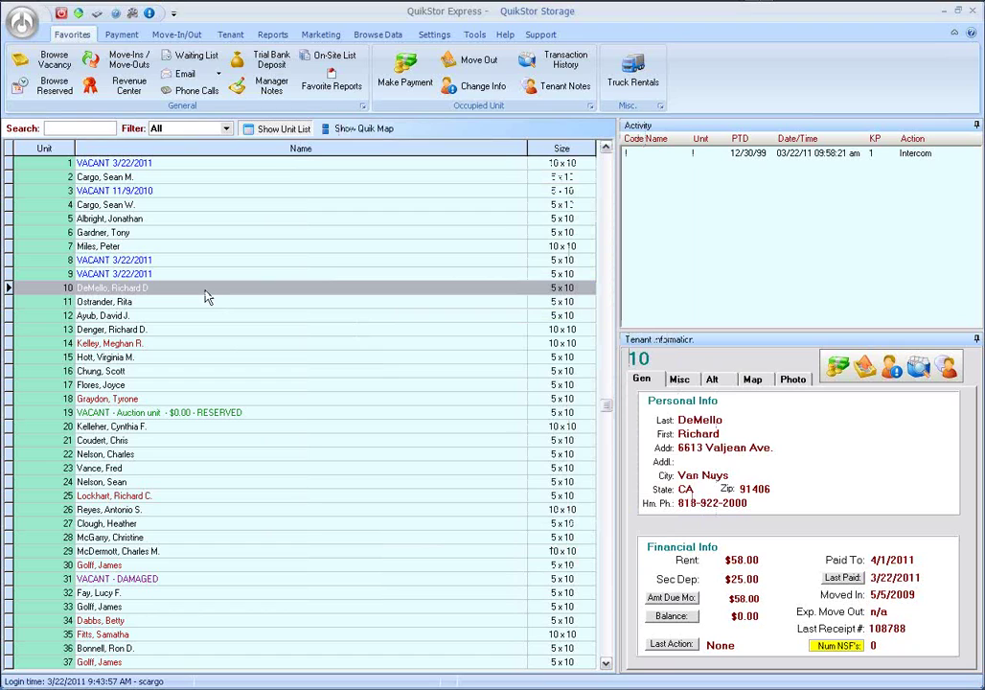
Examine the details of the 3/22/2011 check payment in the transaction history of unit 10's tenant
{"action": "left_click", "coordinate": [843, 578]}
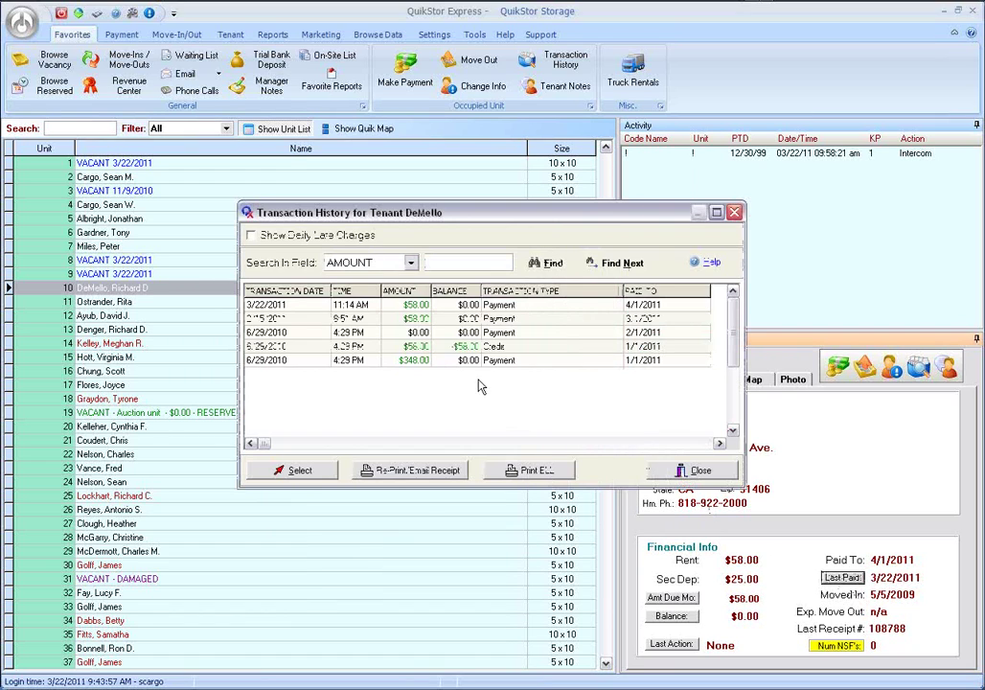
{"action": "double_click", "coordinate": [316, 303]}
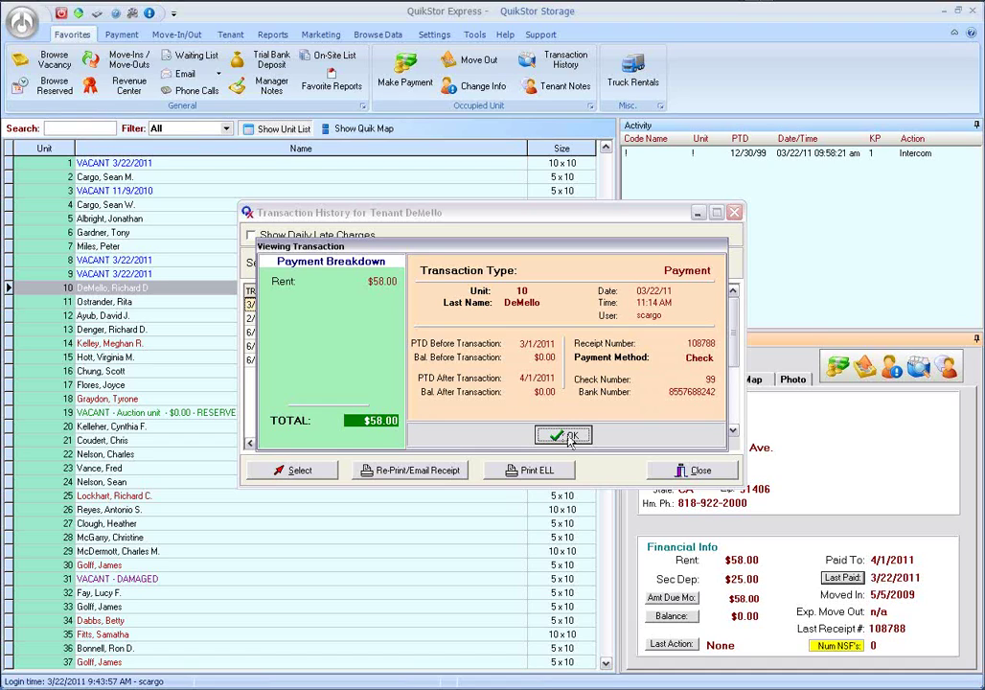
{"action": "left_click", "coordinate": [567, 436]}
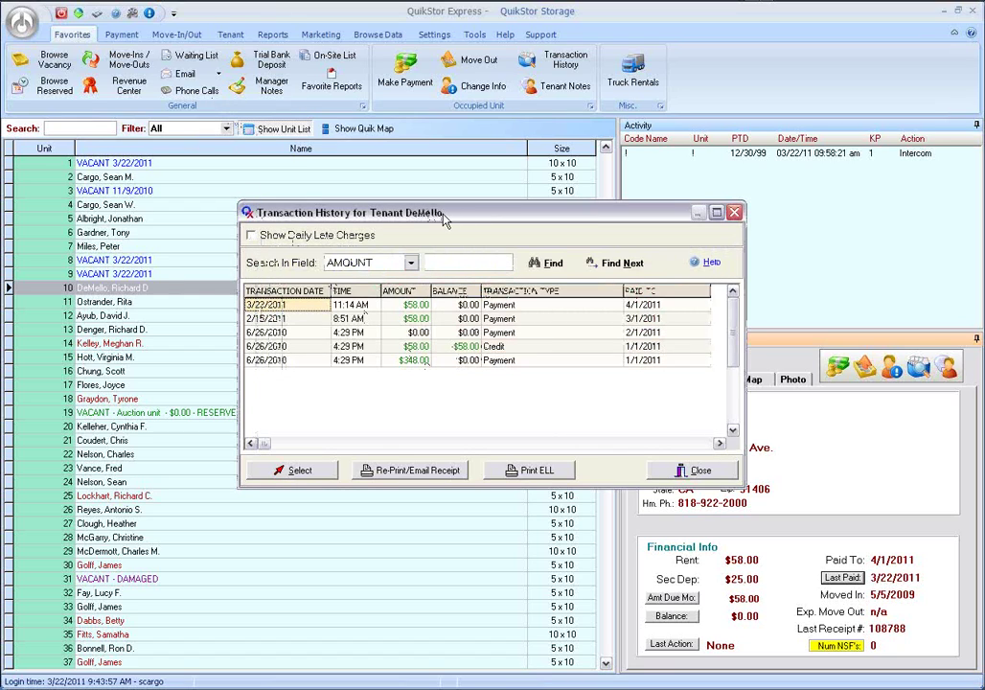
{"action": "left_click", "coordinate": [678, 470]}
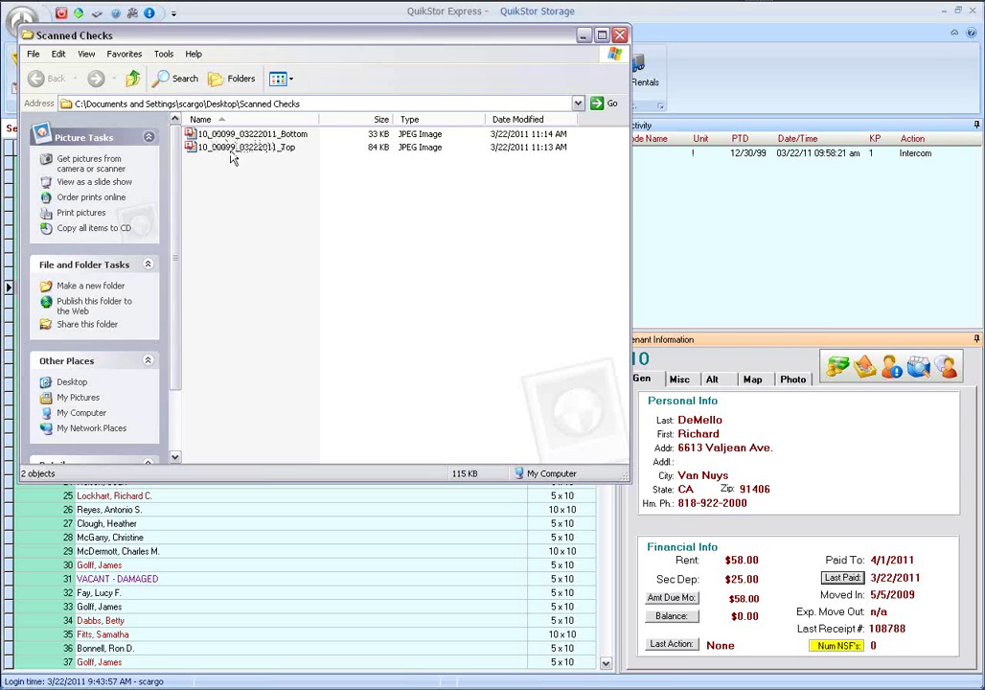
View the scanned check image 10_00099_03222011_Top in the Scanned Checks folder, then close the image and folder
{"action": "double_click", "coordinate": [232, 149]}
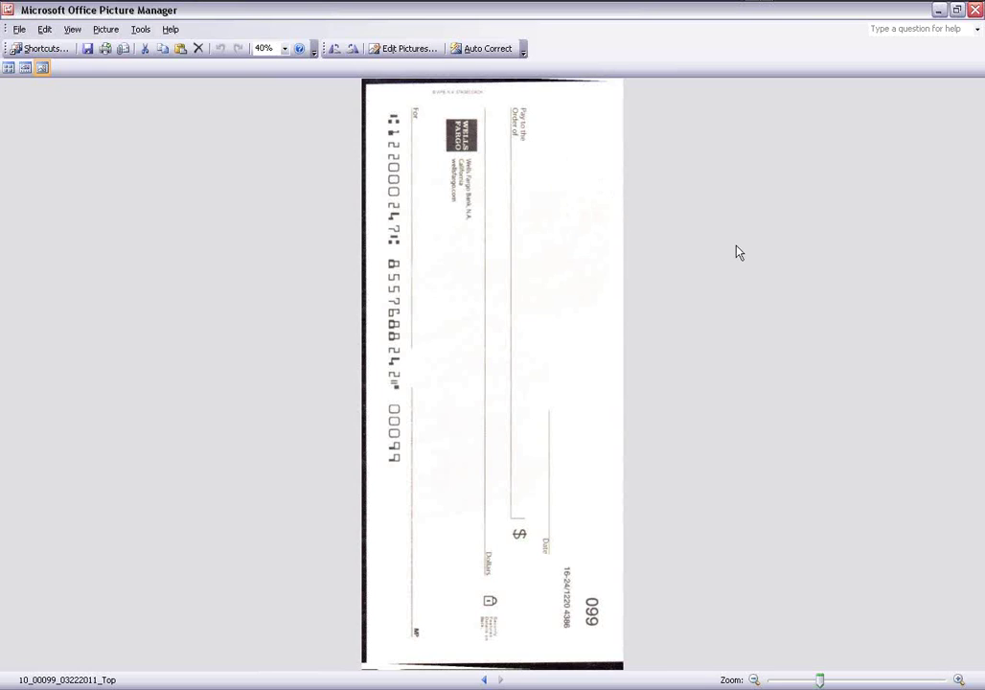
{"action": "left_click", "coordinate": [975, 11]}
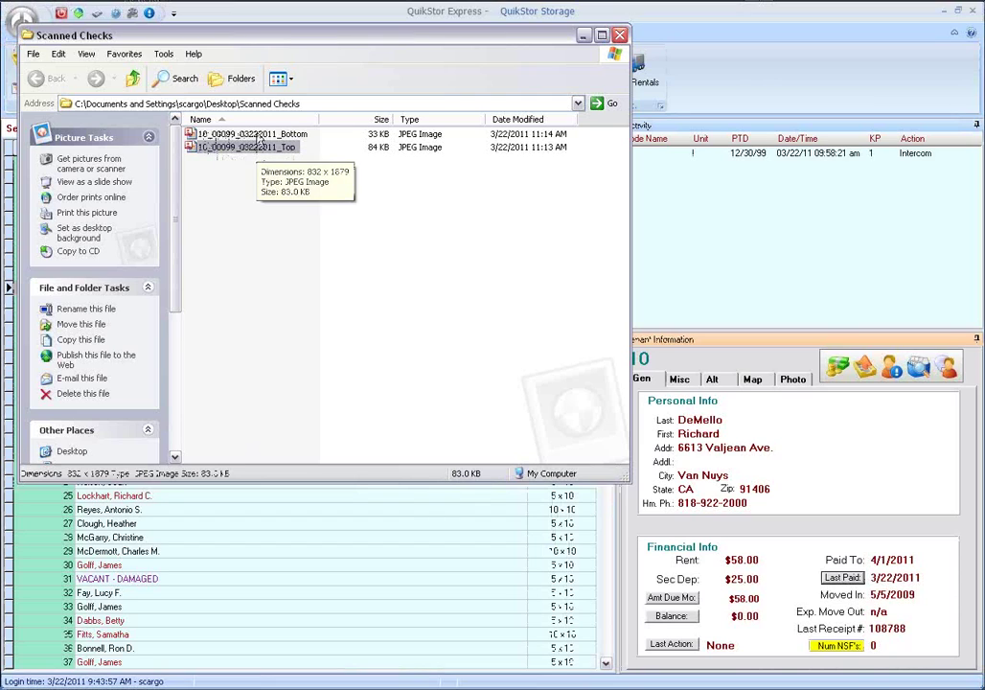
{"action": "left_click", "coordinate": [618, 36]}
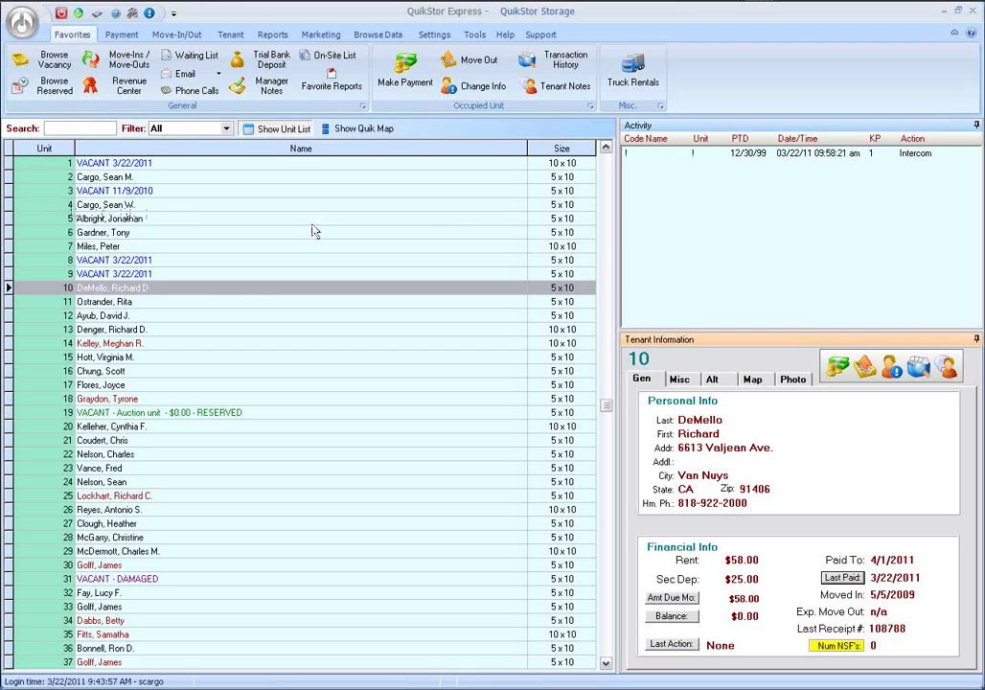
Examine the remaining camera image and driver license scan stored in the photos of unit 4's tenant
{"action": "left_click", "coordinate": [132, 209]}
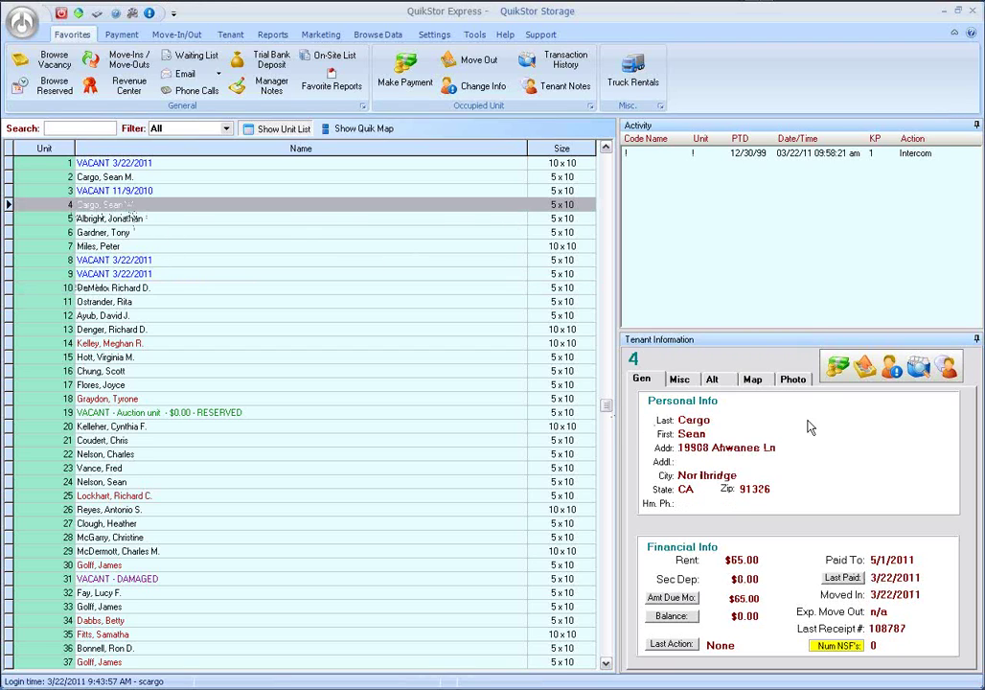
{"action": "left_click", "coordinate": [792, 378]}
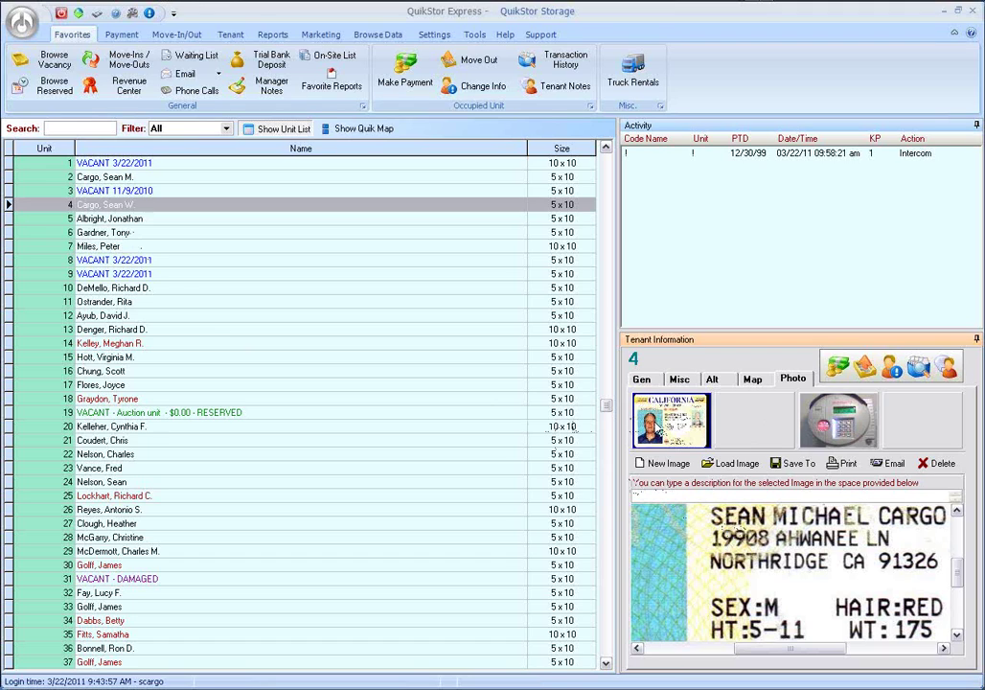
{"action": "left_click", "coordinate": [809, 431]}
{"action": "left_click", "coordinate": [670, 419]}
Start a one-month payment of $140.00 for unit 7's tenant, paid with a new credit card or ACH account
{"action": "right_click", "coordinate": [115, 251]}
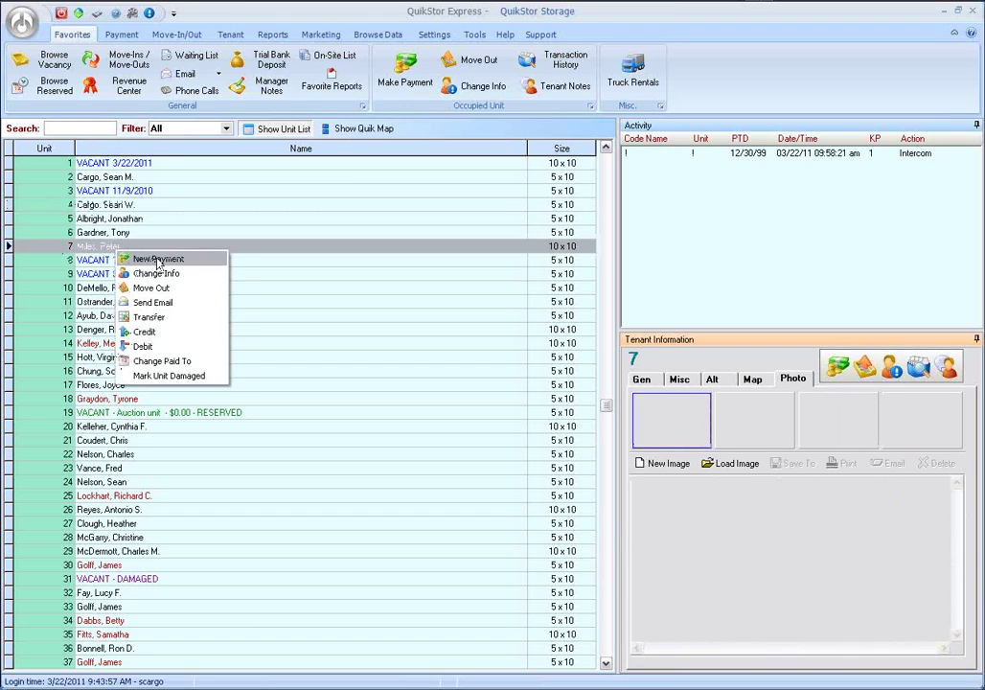
{"action": "left_click", "coordinate": [130, 258]}
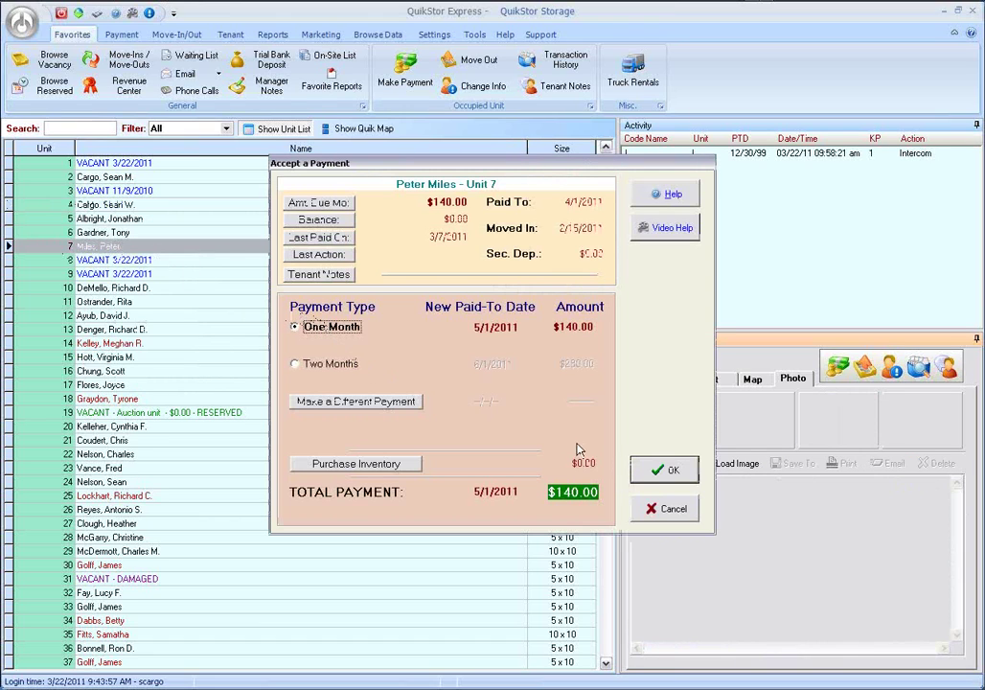
{"action": "left_click", "coordinate": [647, 470]}
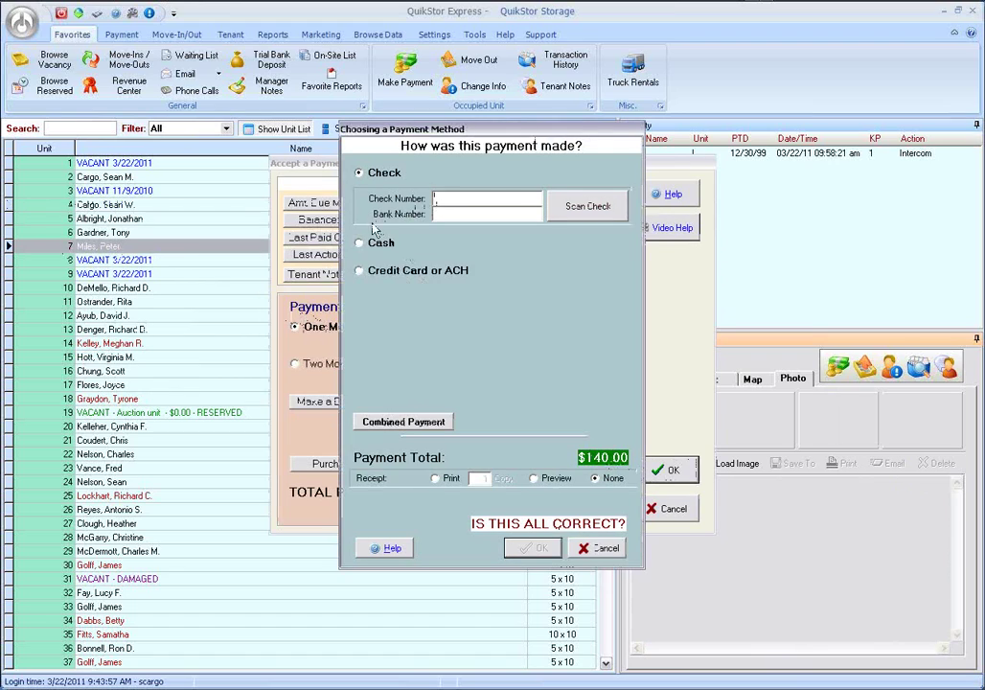
{"action": "left_click", "coordinate": [361, 274]}
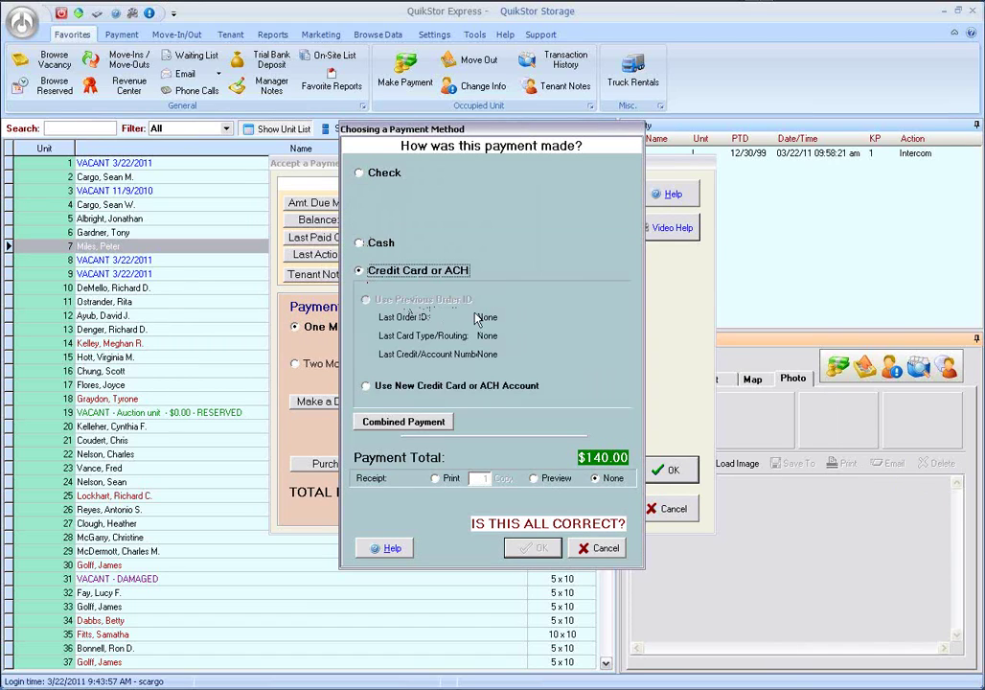
{"action": "left_click", "coordinate": [460, 386]}
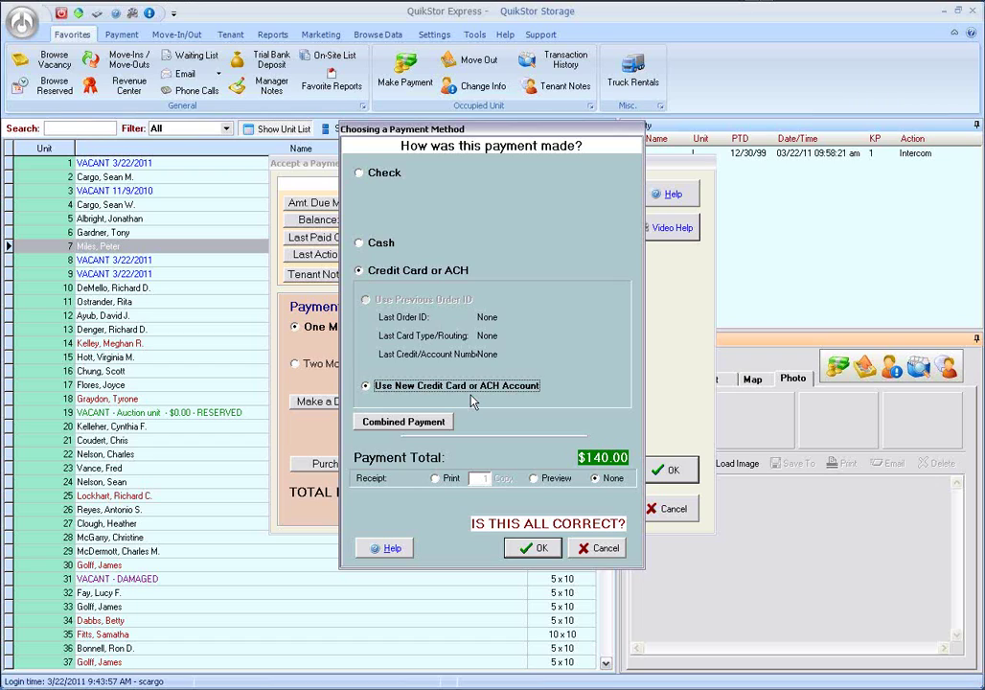
{"action": "left_click", "coordinate": [533, 551]}
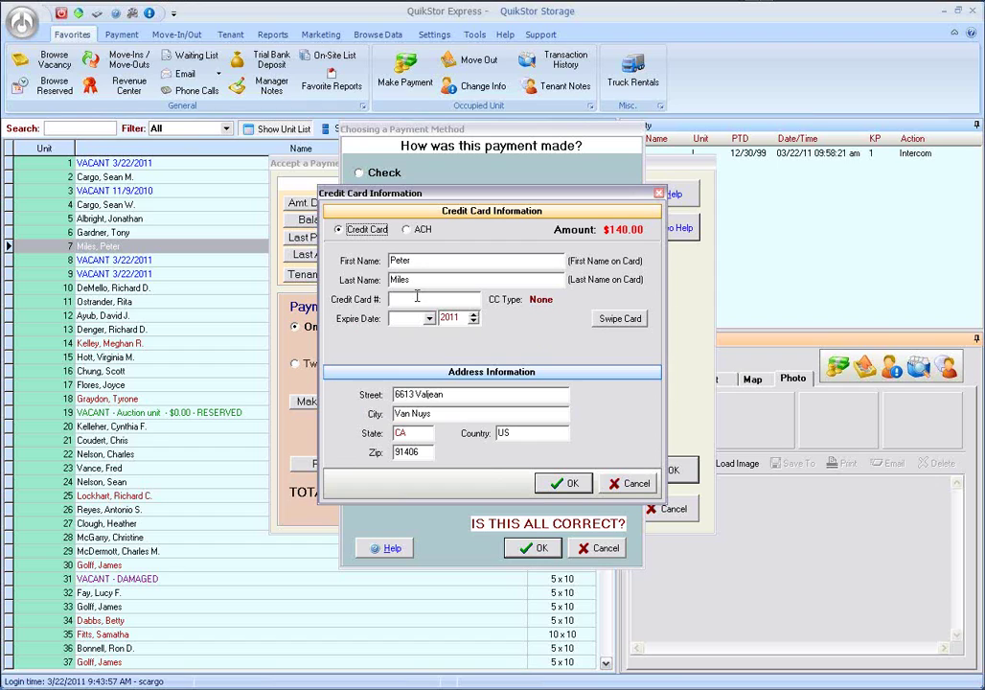
Fill in the credit card number, cardholder name and expiry date by swiping the card, and submit the charge
{"action": "left_click", "coordinate": [613, 320]}
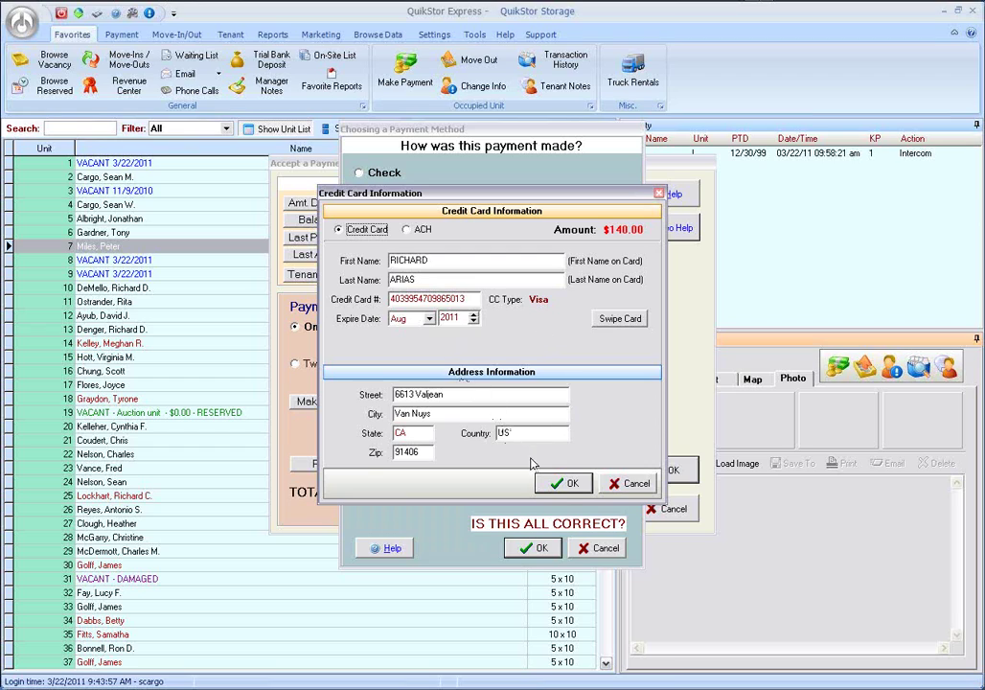
{"action": "left_click", "coordinate": [562, 485]}
{"action": "left_click", "coordinate": [563, 485]}
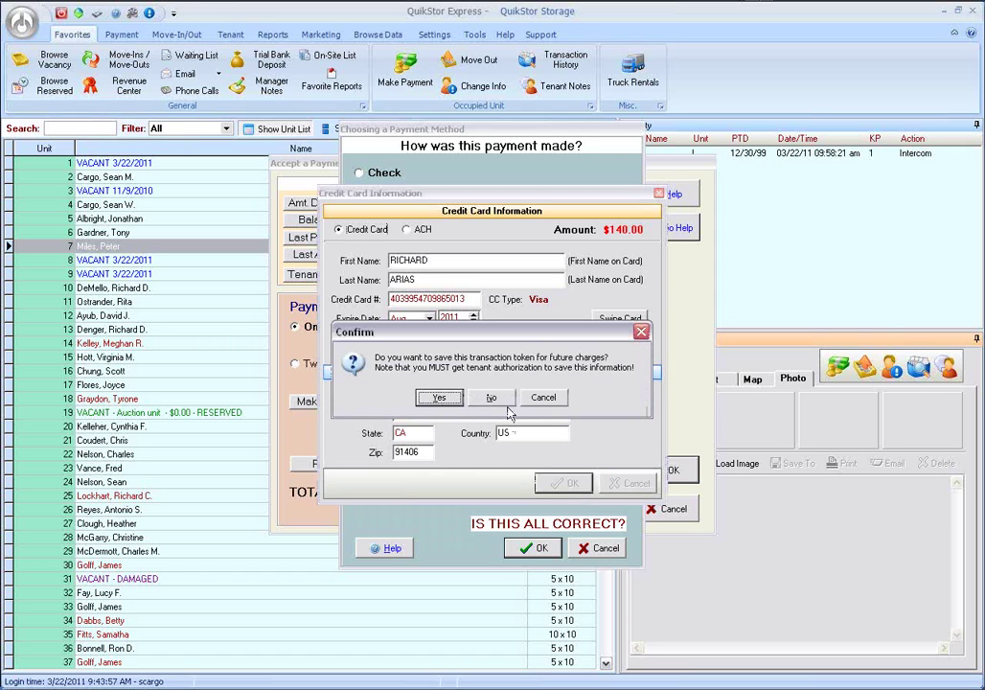
Save the transaction token for future charges to complete the card payment, and show unit 7's general tenant information
{"action": "left_click_drag", "start_coordinate": [486, 331], "coordinate": [483, 281]}
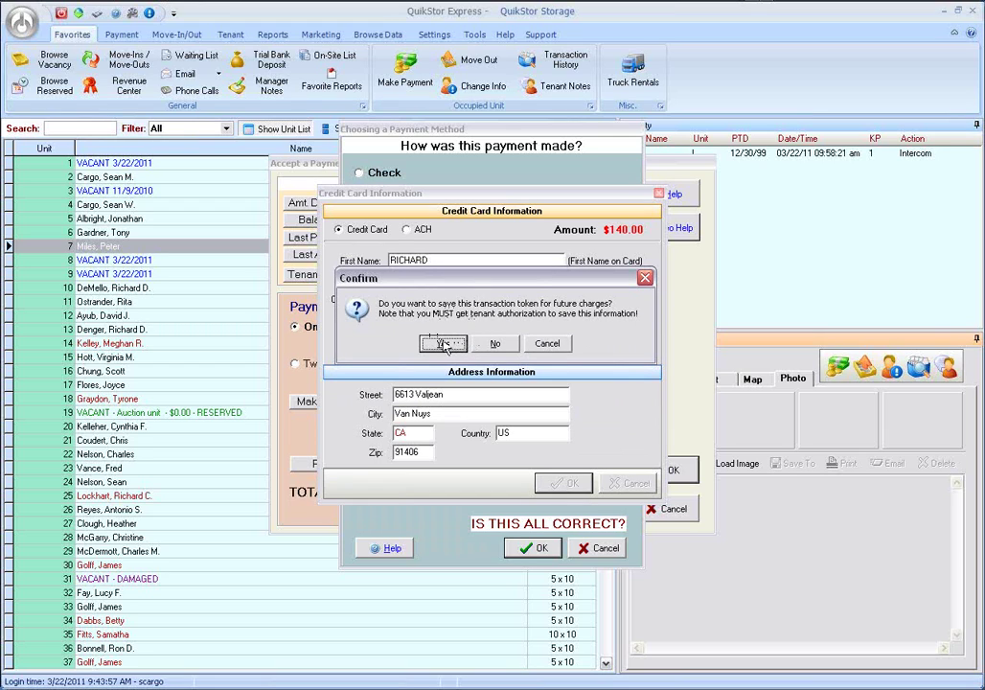
{"action": "left_click", "coordinate": [443, 345]}
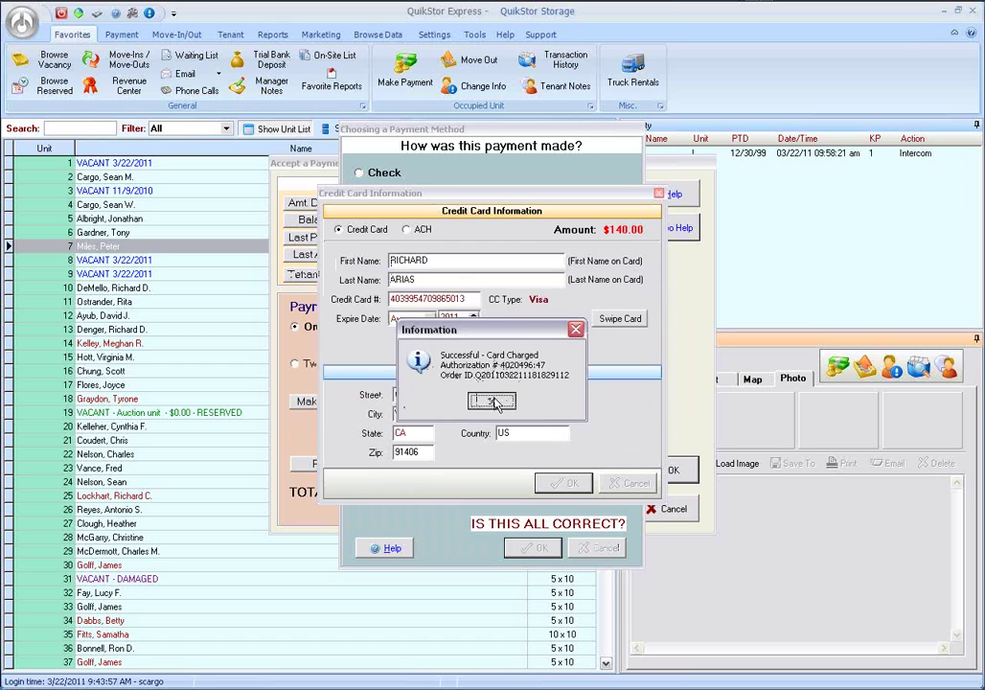
{"action": "left_click", "coordinate": [495, 403]}
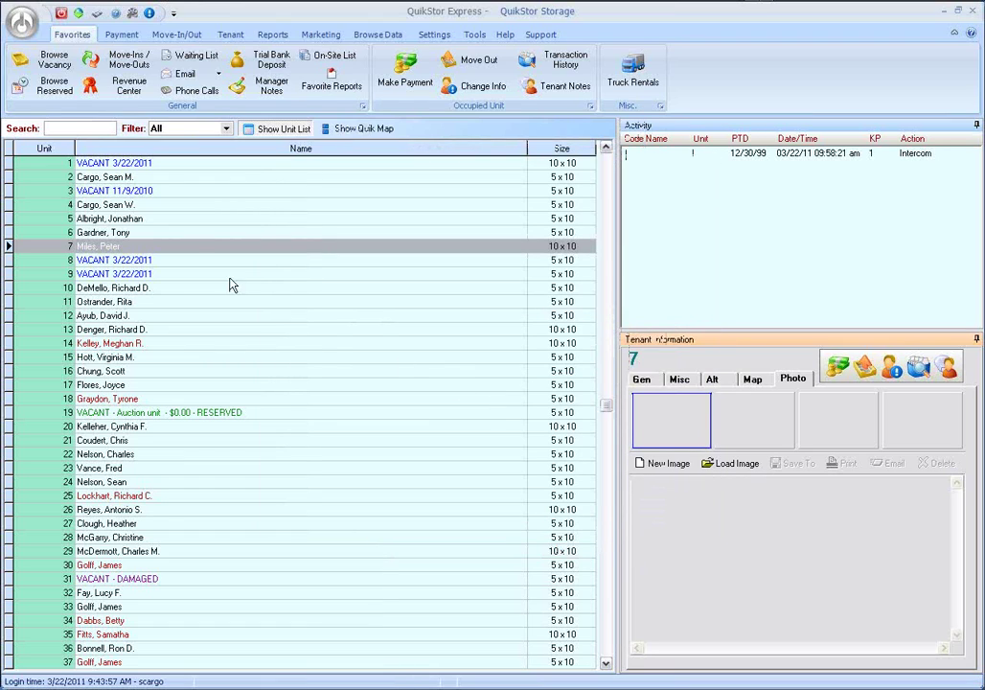
{"action": "left_click", "coordinate": [648, 378]}
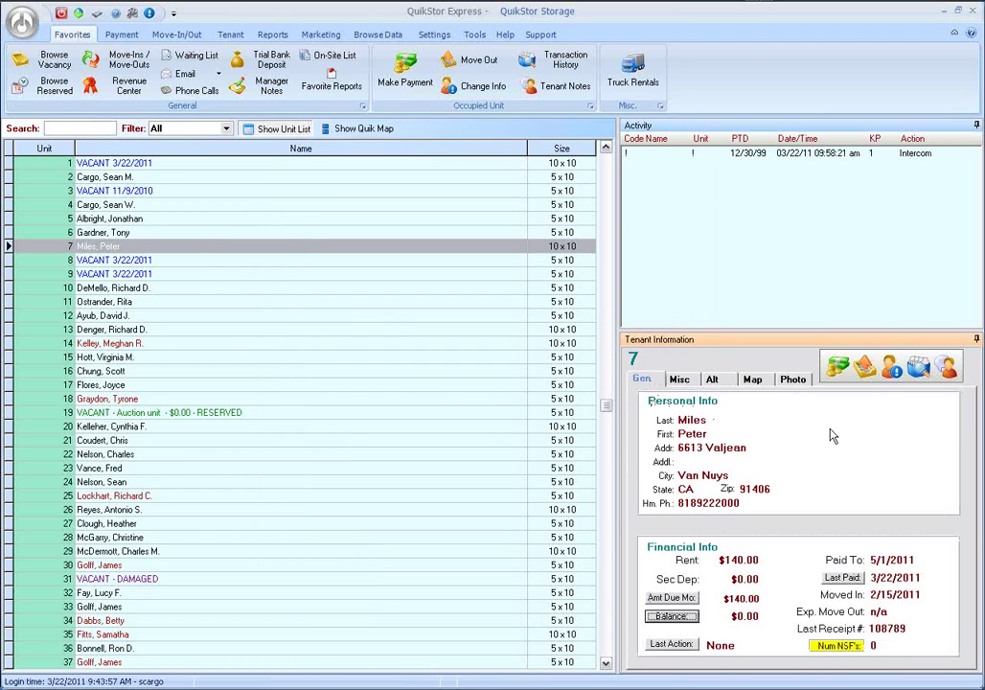